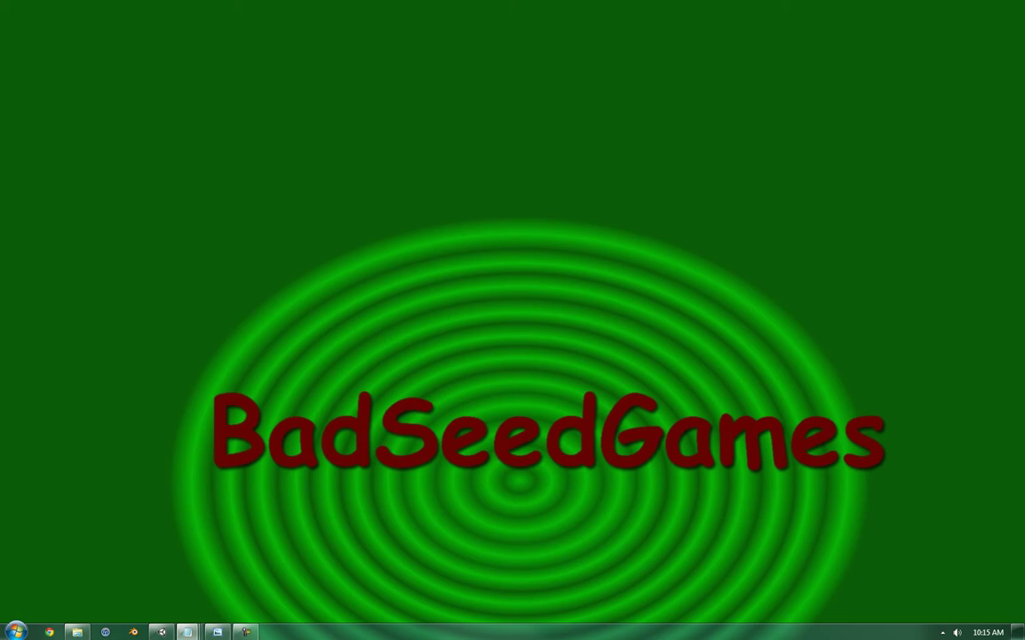
left_click(161, 631)
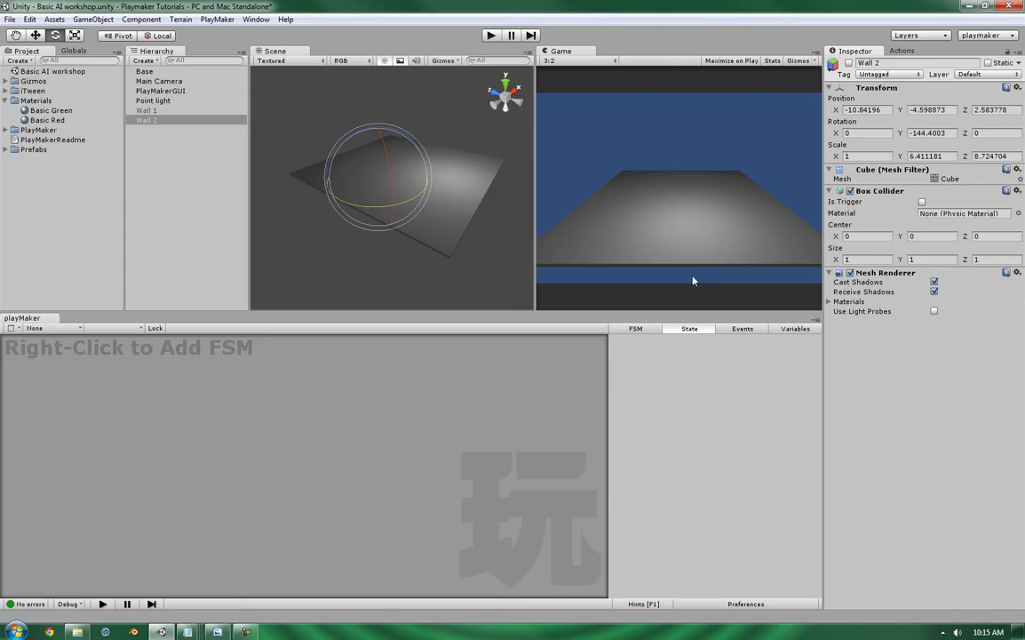
left_click(445, 208)
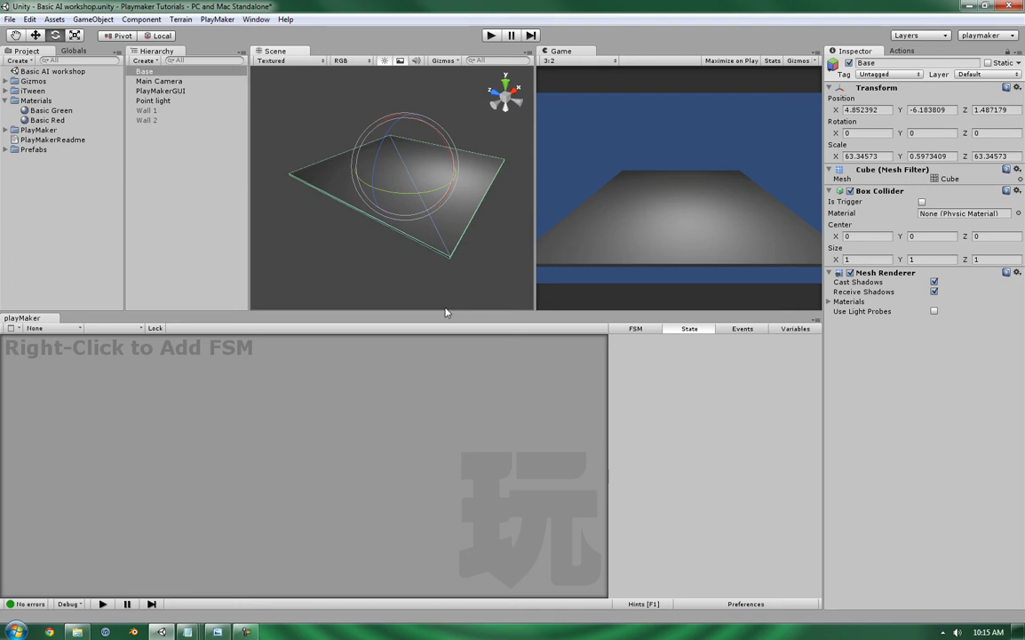
left_click(135, 108)
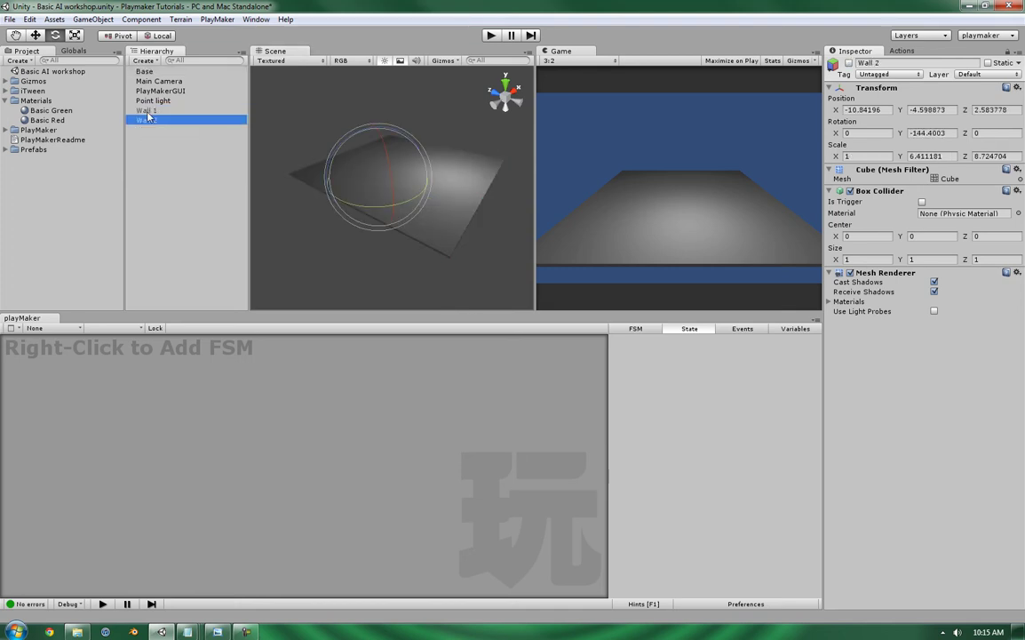
left_click(137, 109)
left_click(147, 128)
left_click(135, 109)
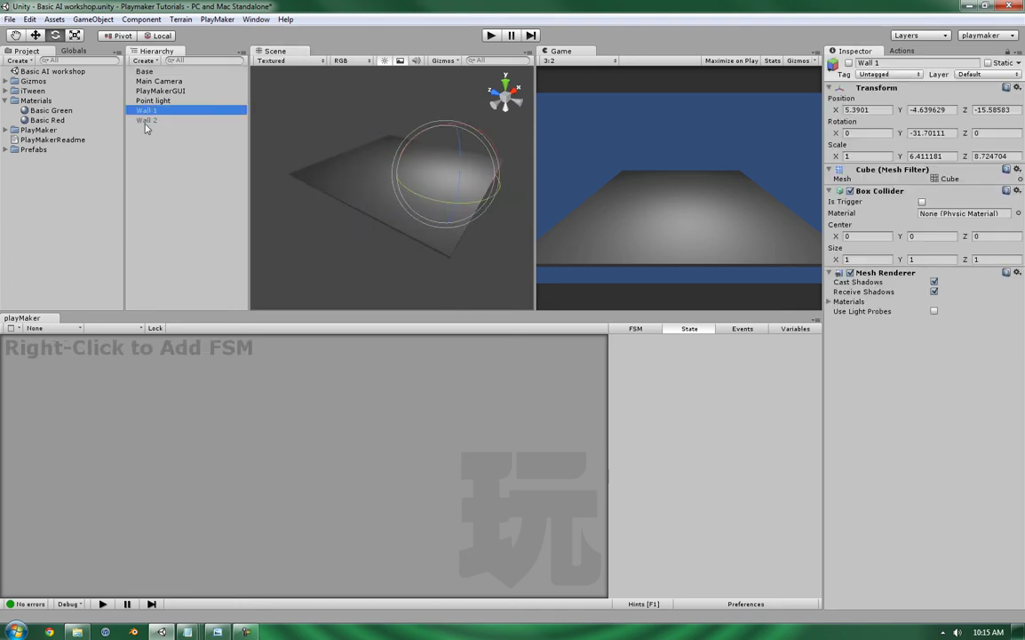
left_click(147, 147)
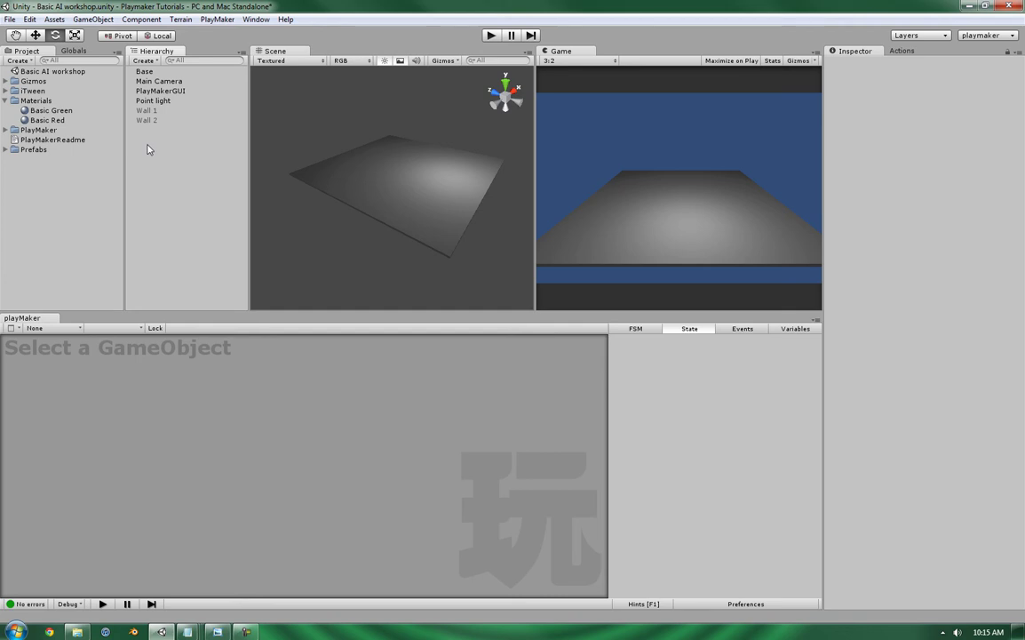
- Create a cube and scale it up to about 3.56 times its size
left_click(93, 19)
mouse_move(53, 47)
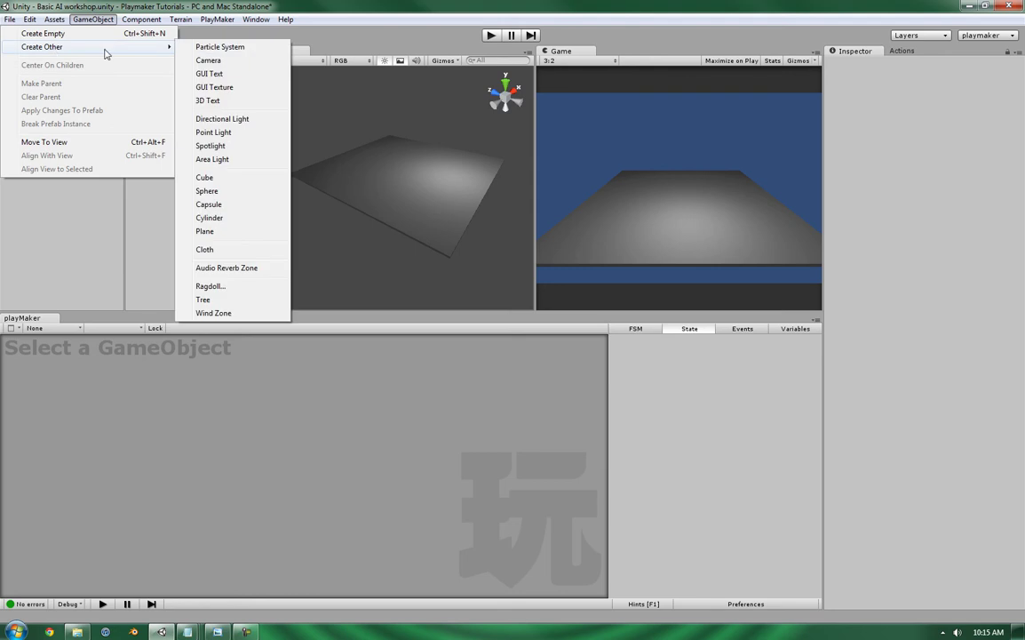
left_click(212, 180)
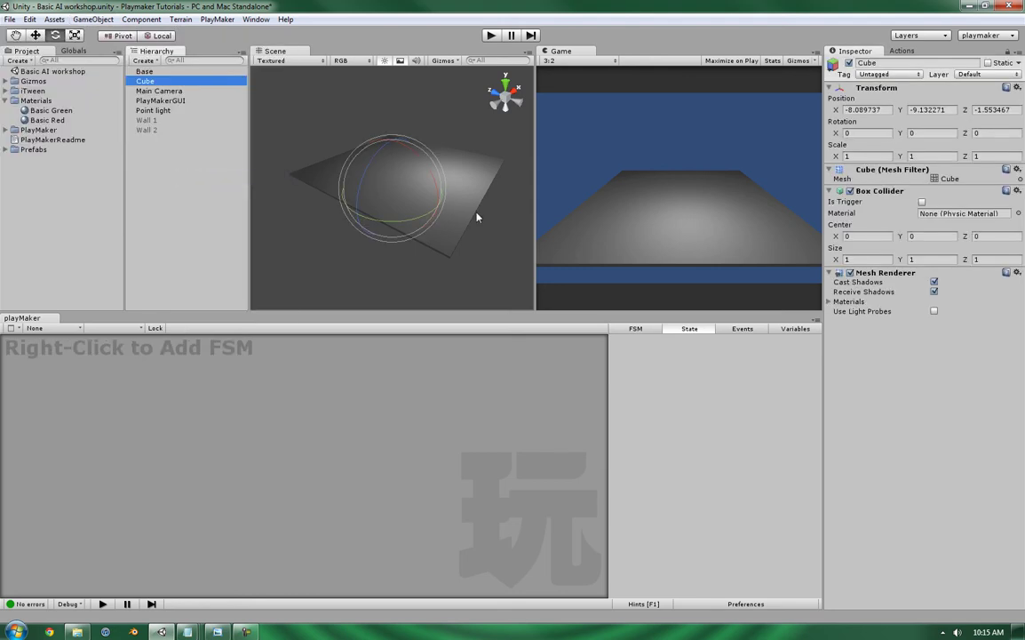
left_click(75, 34)
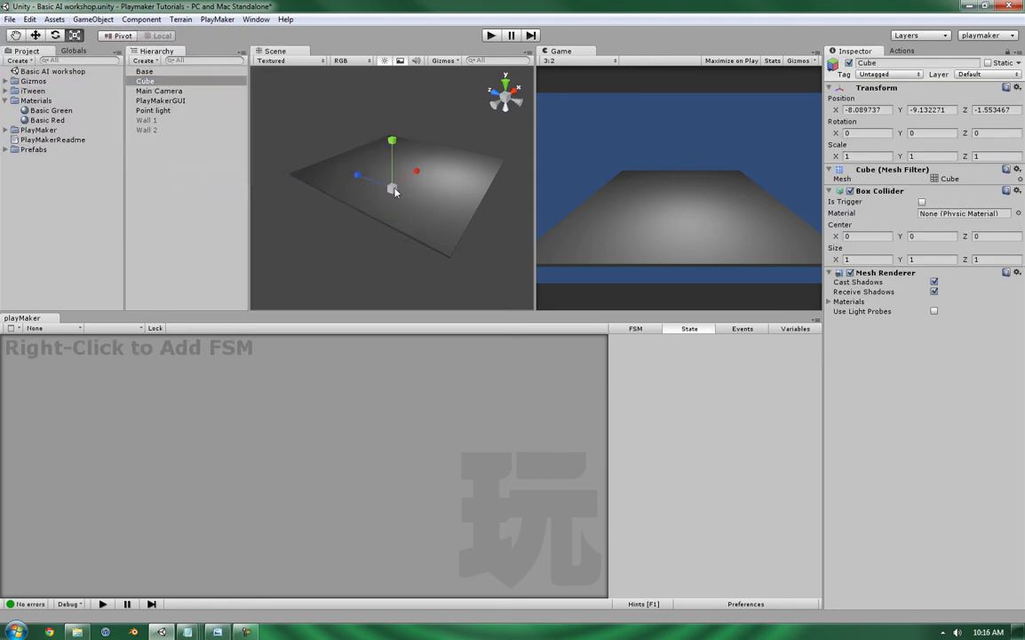
mouse_move(395, 192)
left_mouse_down()
mouse_move(404, 120)
mouse_move(392, 125)
left_mouse_up()
key("w")
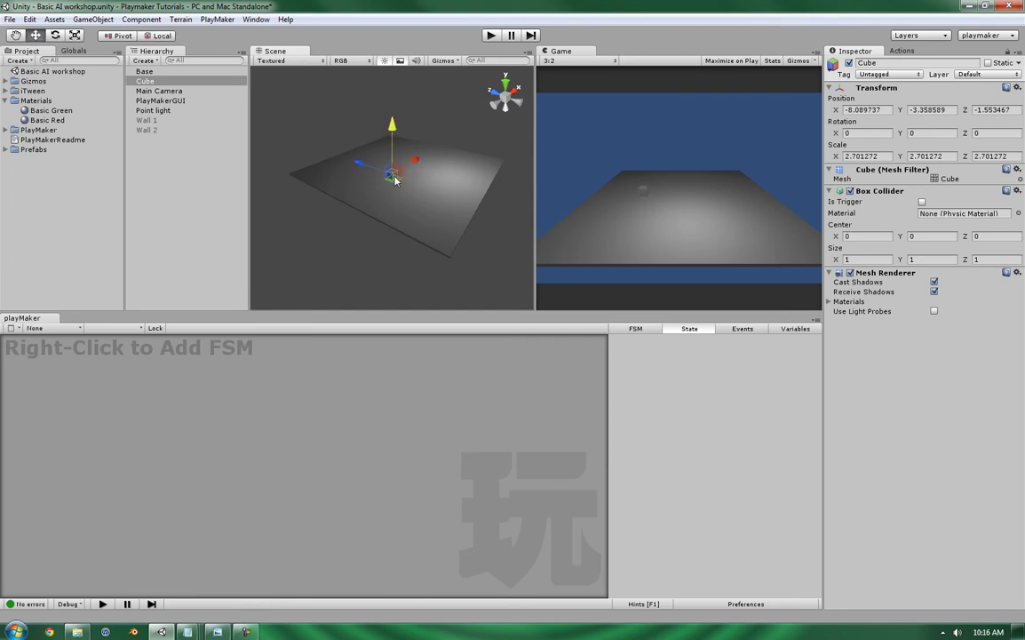
key("r")
left_click_drag(394, 175, 398, 150)
key("w")
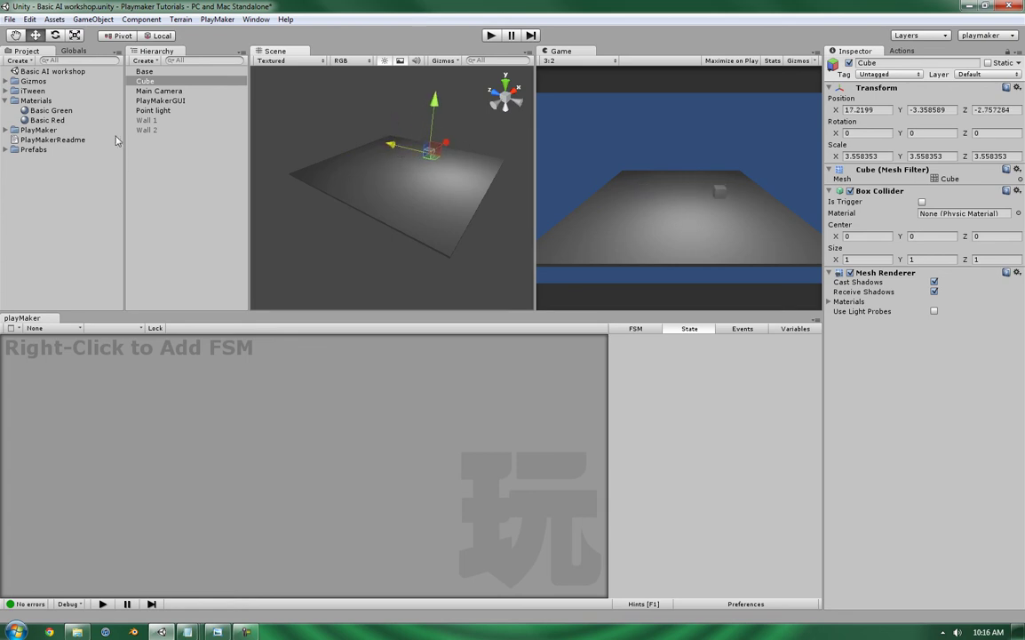
- Apply the Basic Red material to the cube and rename it 'Basic Enemy'
left_click_drag(47, 120, 155, 83)
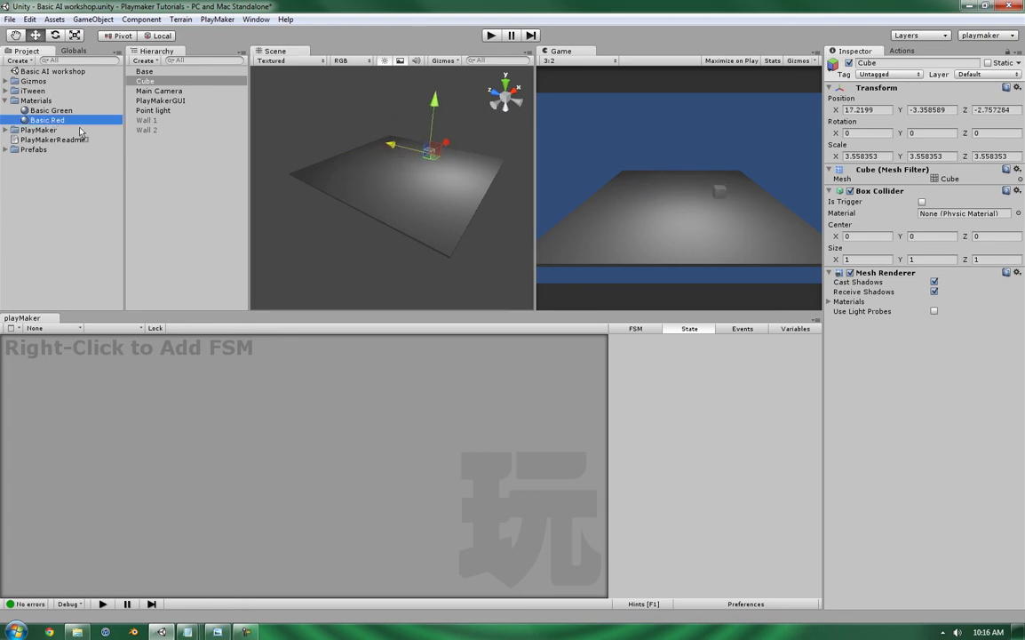
left_click(154, 82)
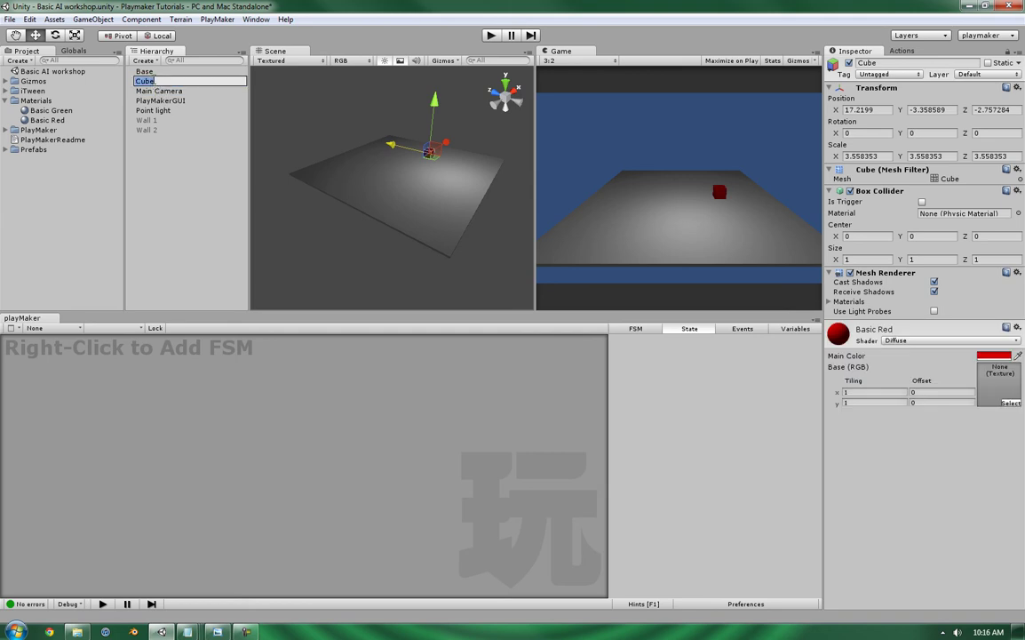
type("Basic Enemy")
key("Return")
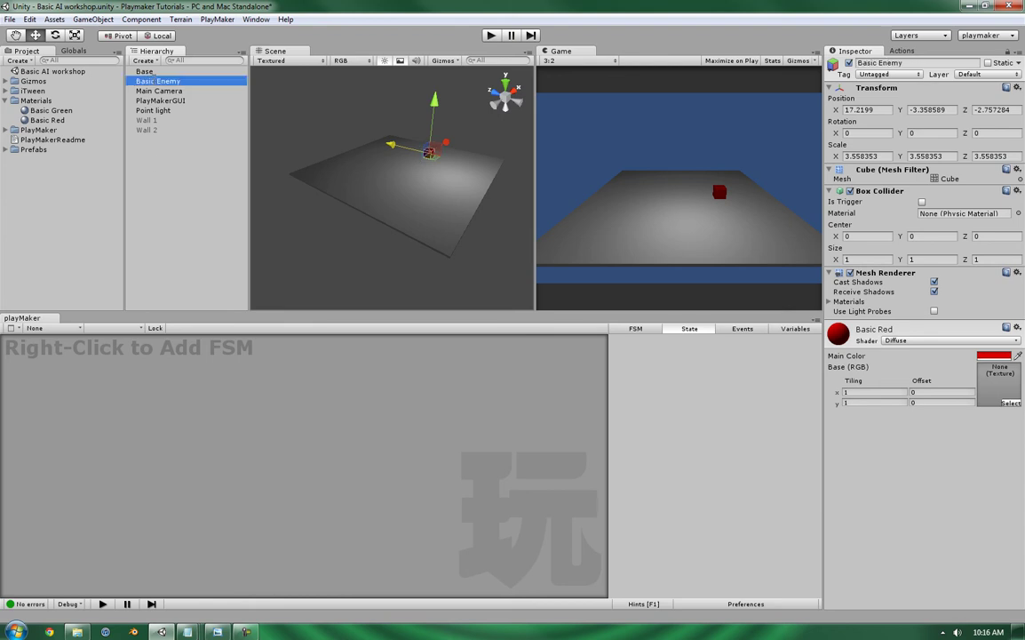
- Create a sphere, enlarge it well beyond 2.4x, and raise it onto the floor
left_click(142, 153)
left_click(145, 62)
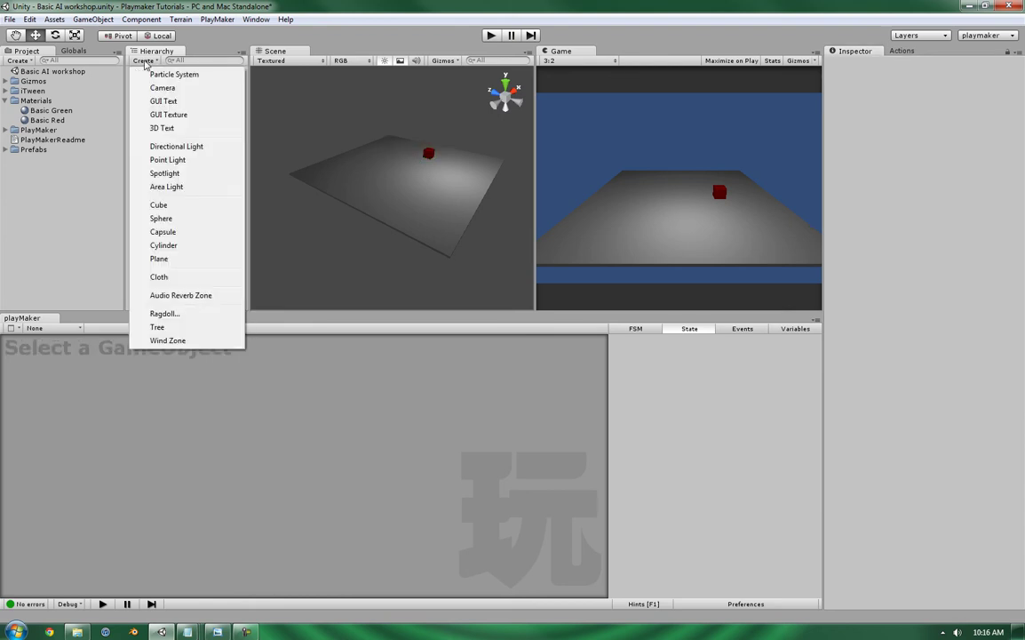
left_click(161, 218)
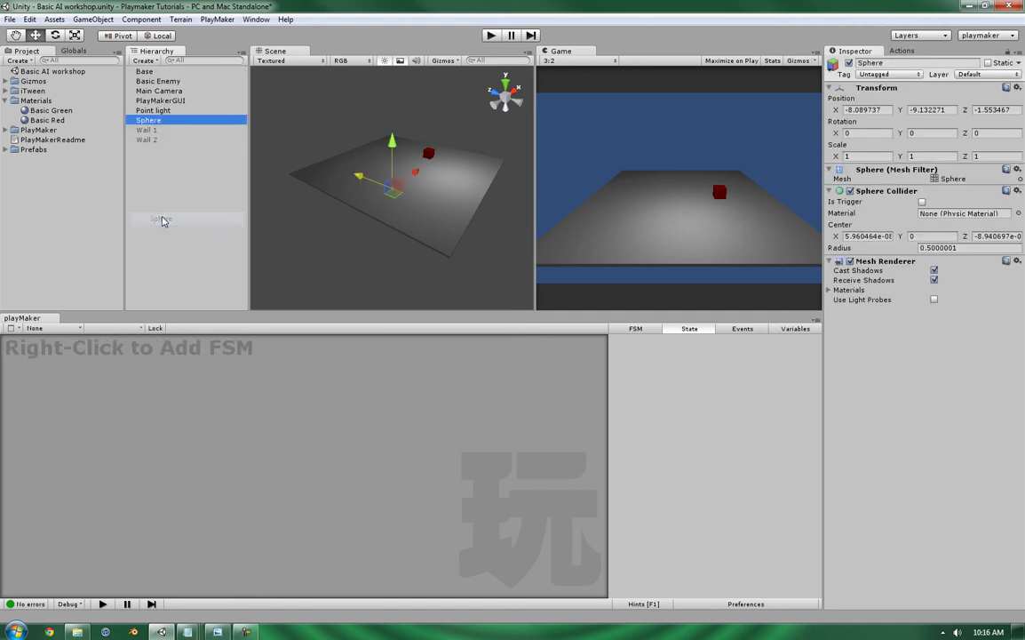
left_click(76, 35)
left_click_drag(391, 191, 407, 121)
key("w")
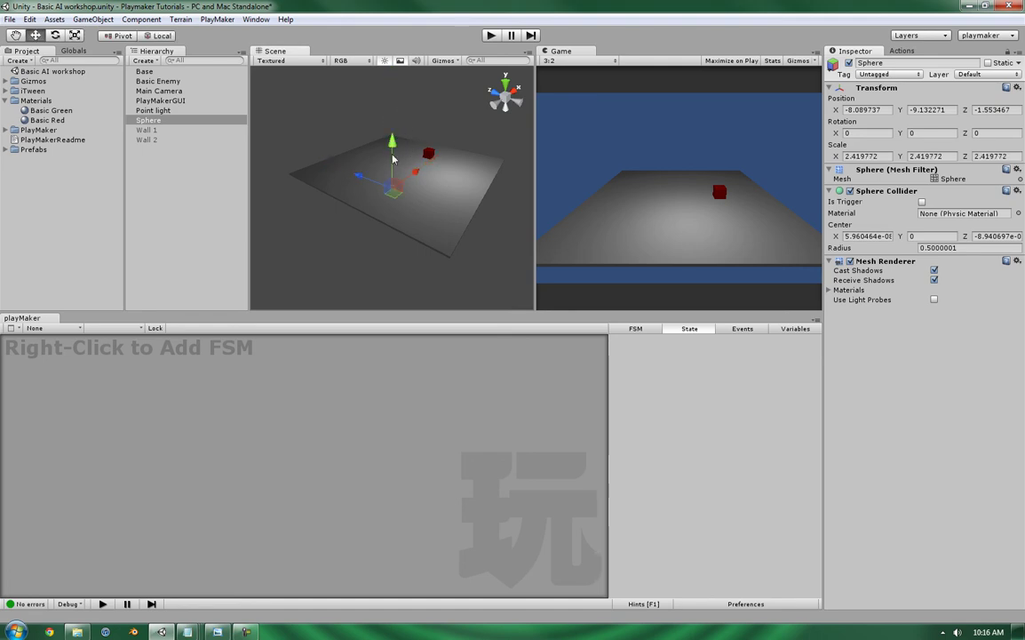
left_click_drag(394, 148, 394, 137)
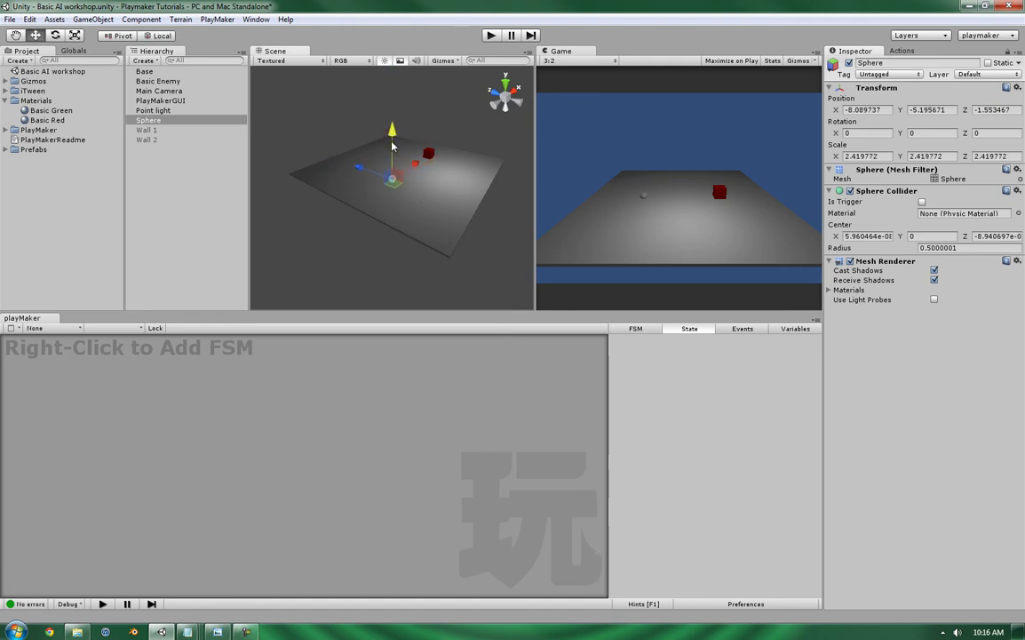
key("r")
left_click_drag(392, 179, 393, 94)
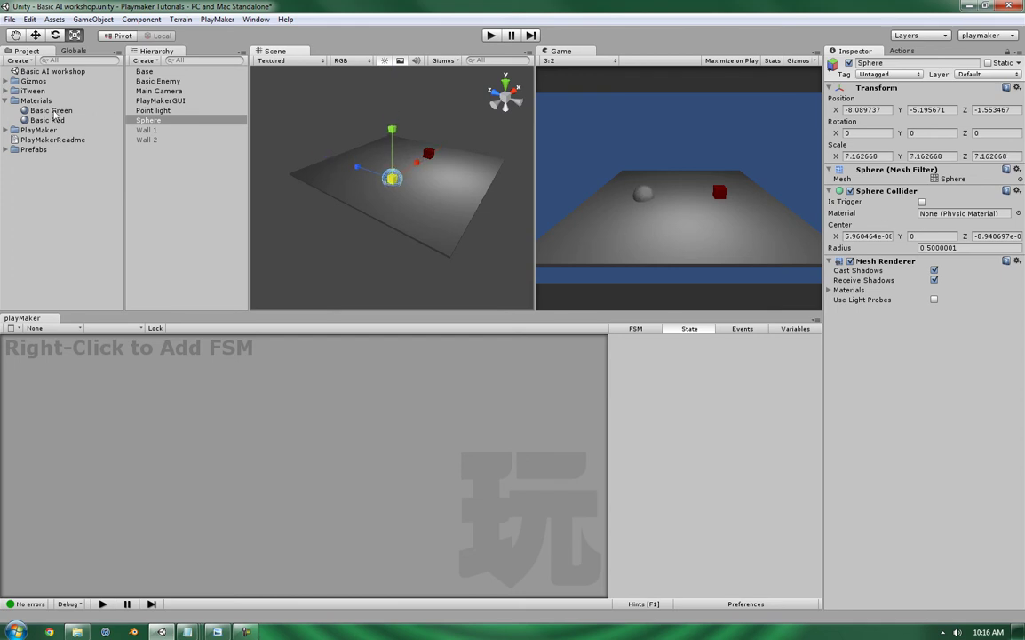
- Apply the Basic Green material to the sphere and rename it 'Target'
left_click_drag(49, 111, 144, 120)
key("F2")
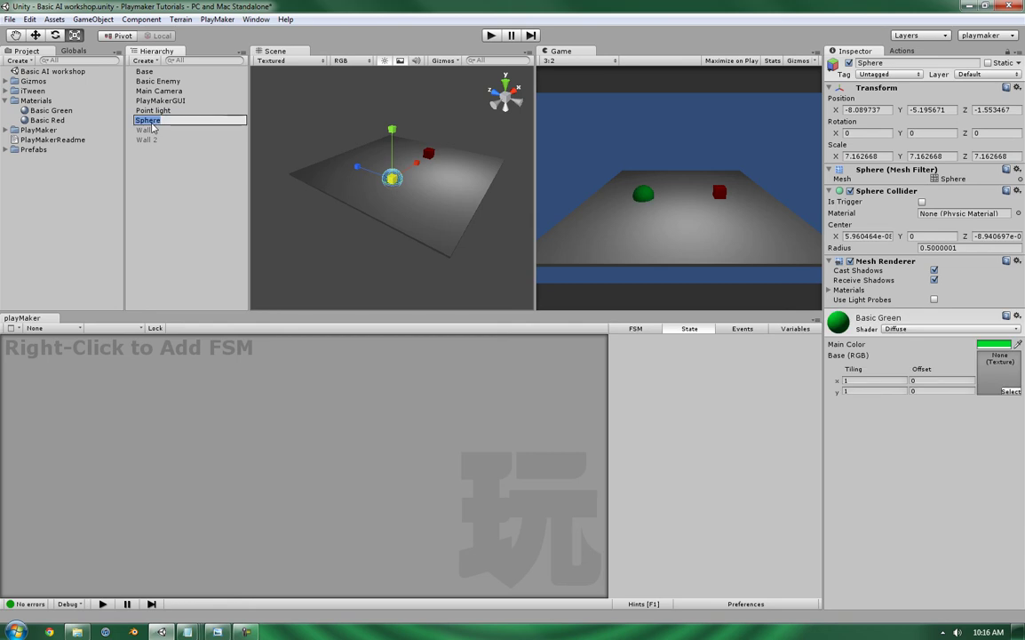
type("Target")
key("Return")
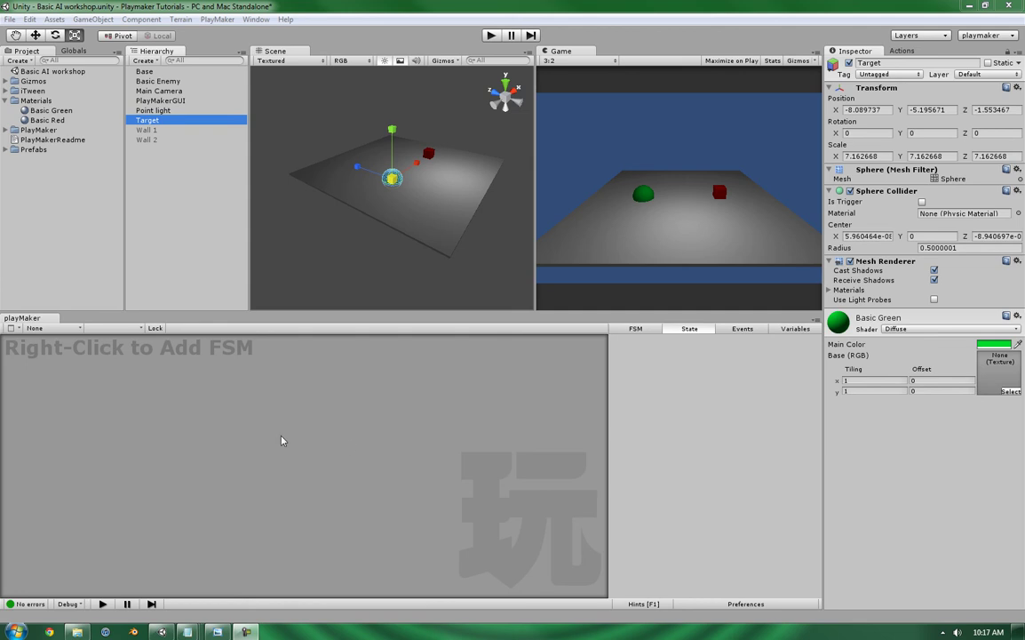
- Add an FSM to Target in the playMaker editor and nudge START and State 1 upward
right_click(124, 431)
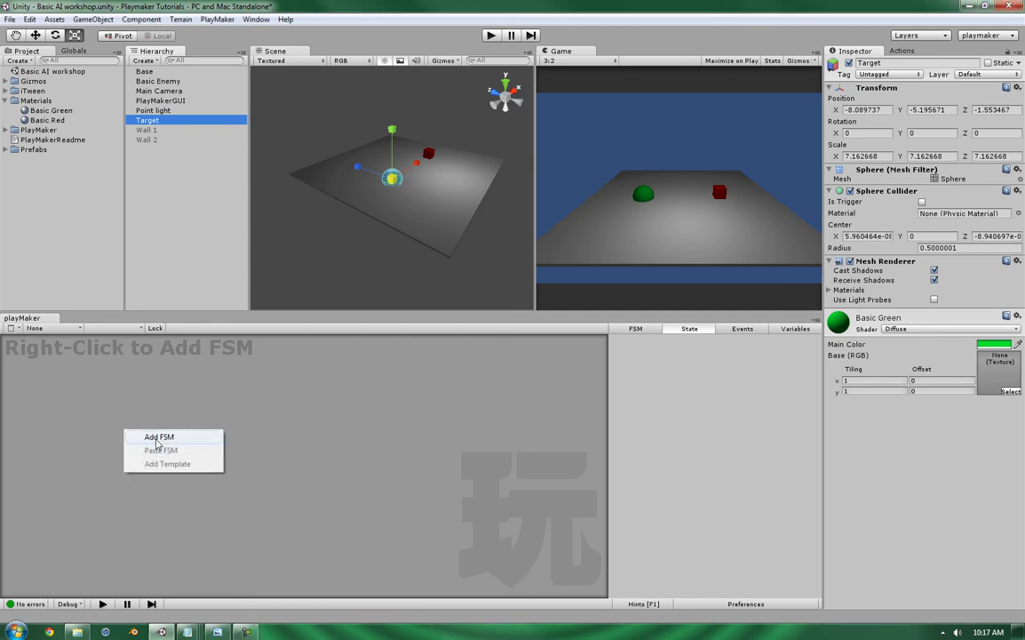
left_click(157, 437)
left_click_drag(150, 461, 151, 433)
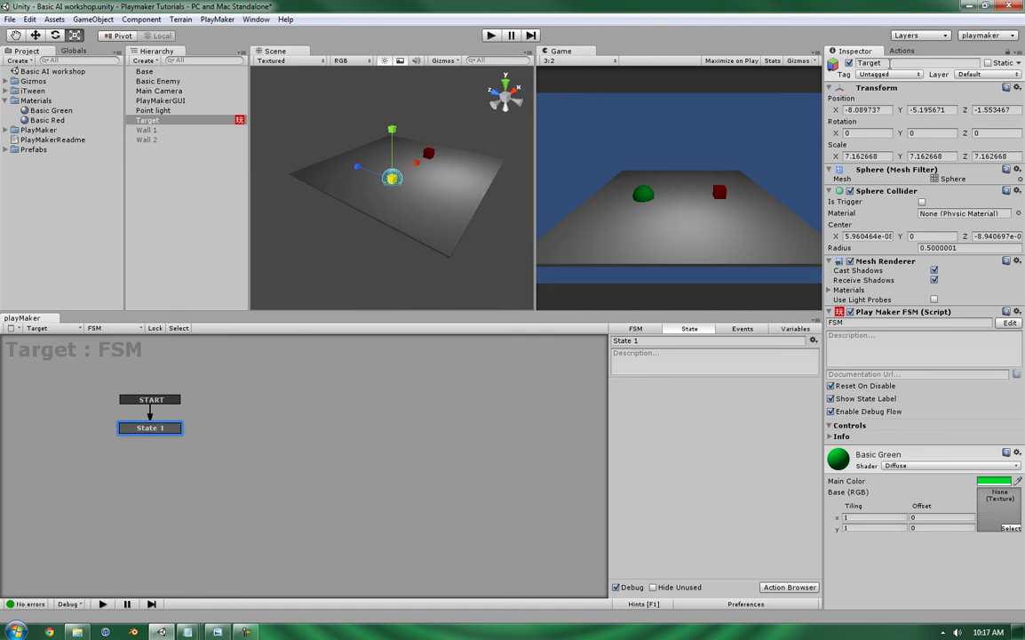
- Find Mouse Pick by searching 'mouse', add it to State 1, and enable Every Frame
left_click(900, 51)
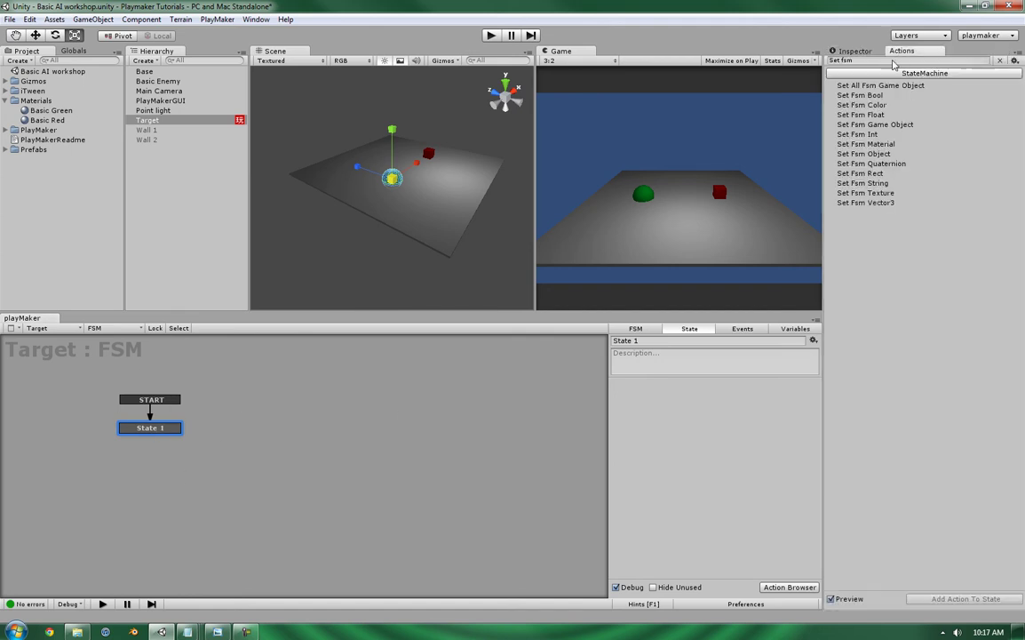
key("BackSpace")
key("BackSpace")
key("BackSpace")
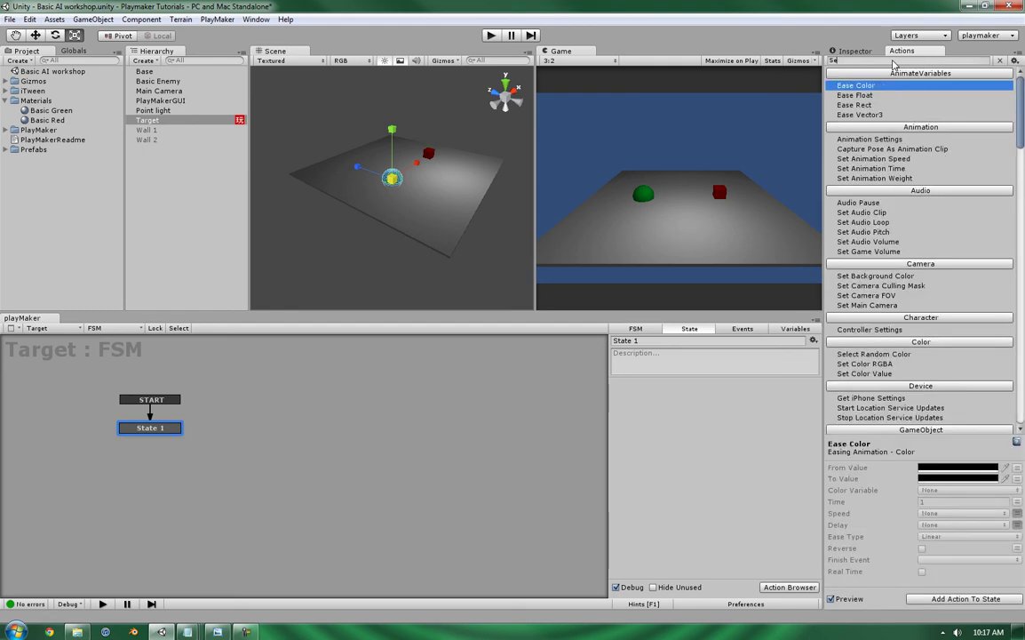
type("ray")
key("BackSpace")
key("BackSpace")
key("BackSpace")
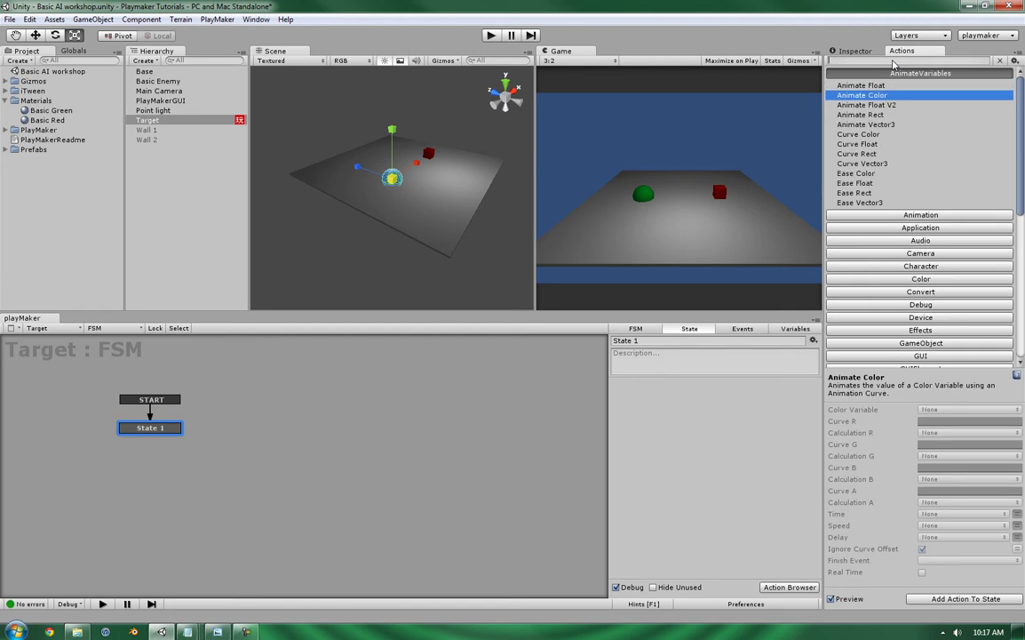
type("mouse")
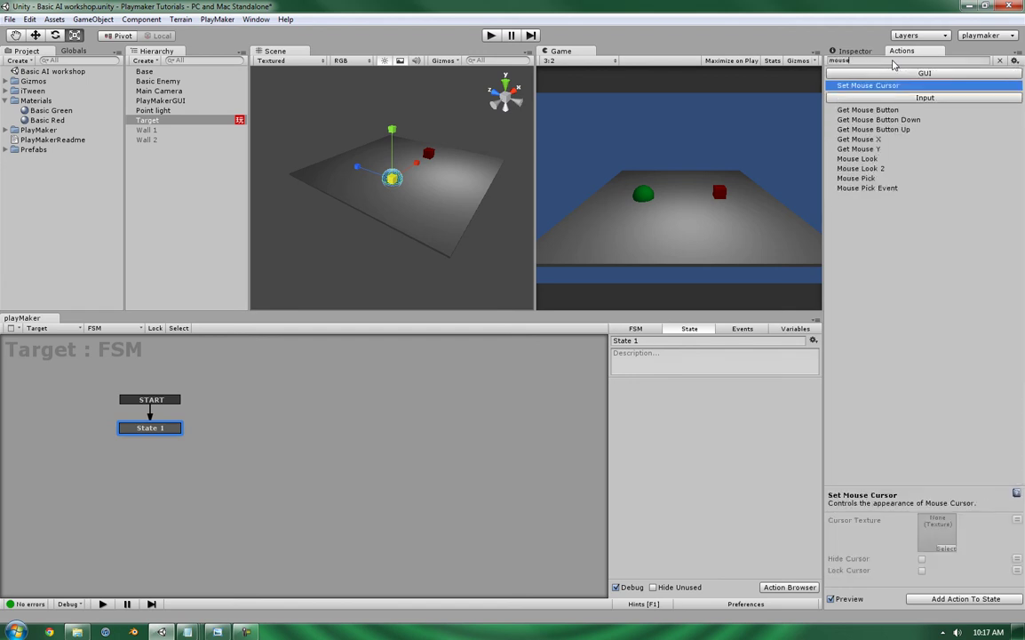
double_click(856, 179)
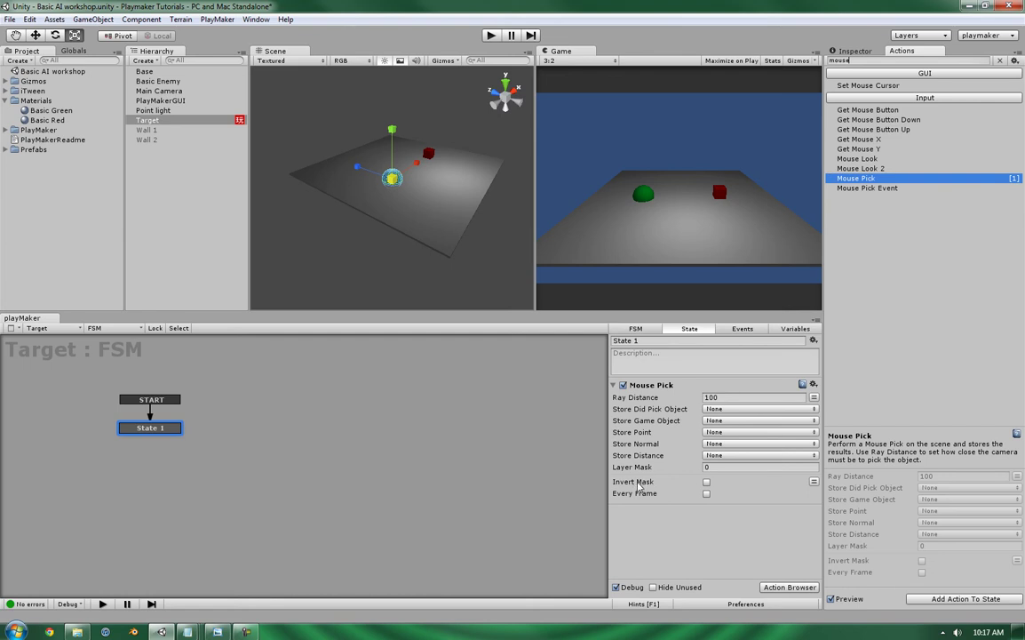
left_click(707, 493)
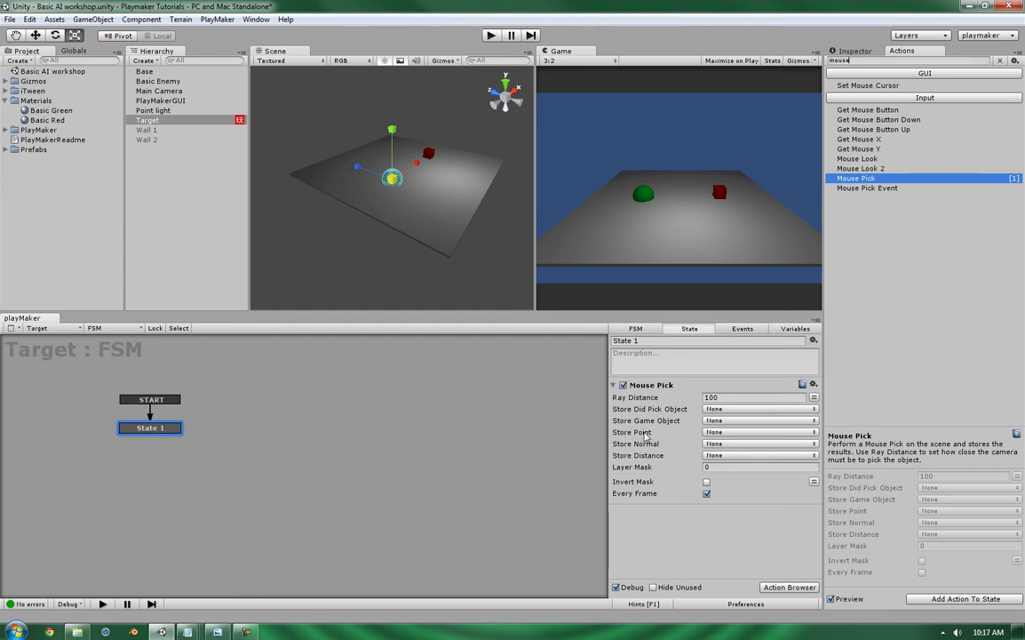
- Add a Vector3 FSM variable named Location
left_click(795, 328)
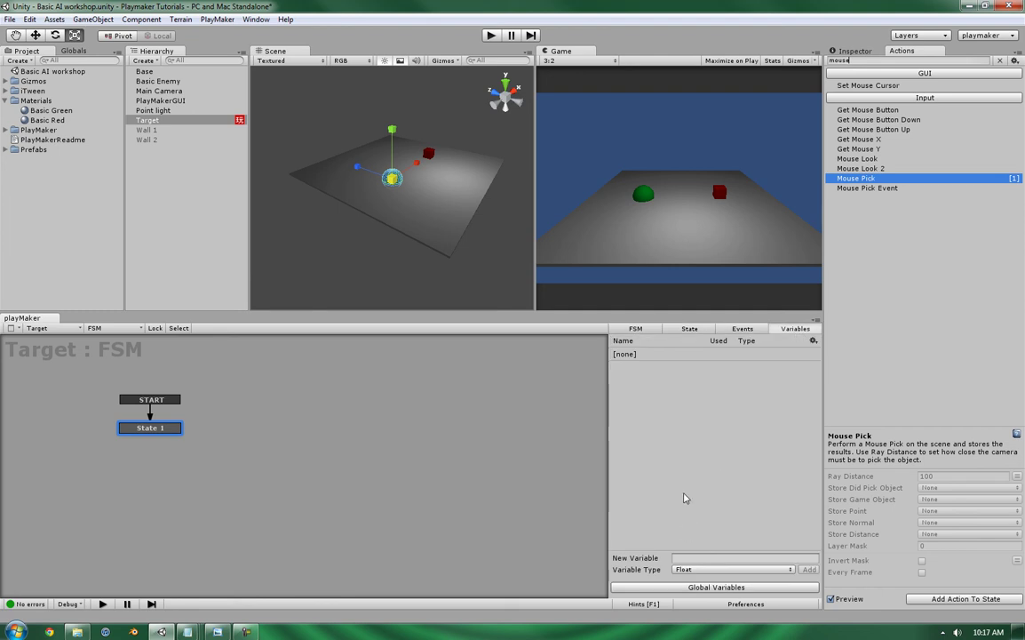
left_click(706, 557)
type("Locatio")
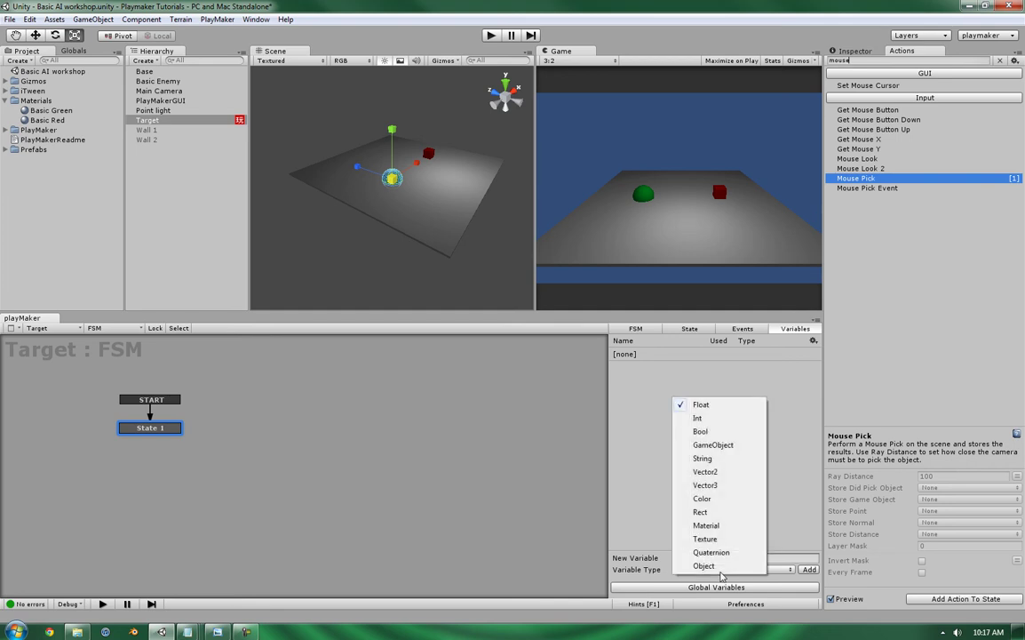
left_click(720, 569)
left_click(705, 484)
key("Return")
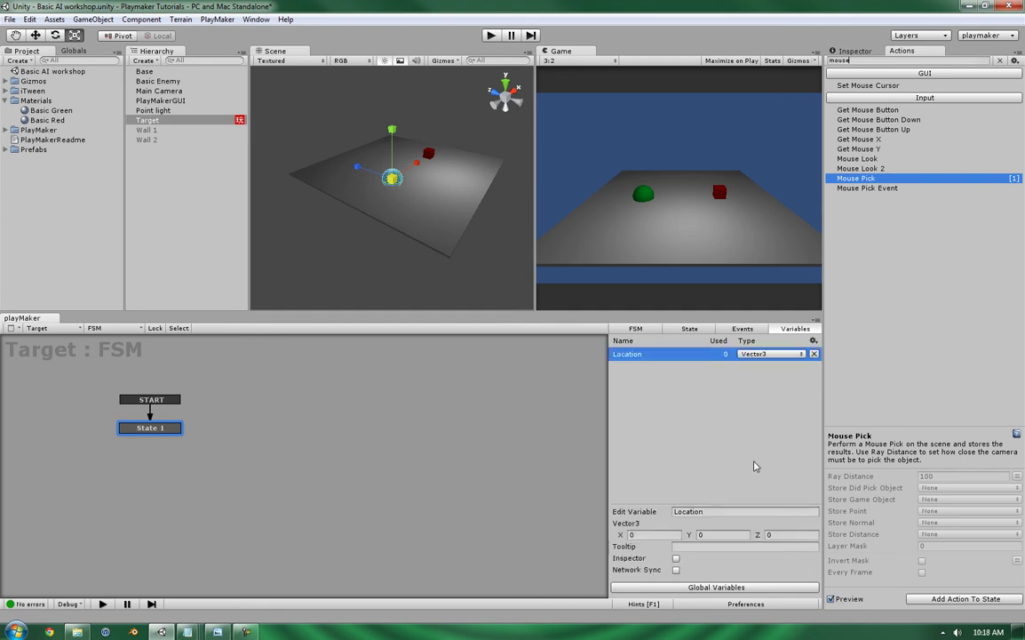
- Set Mouse Pick's Store Point to Location and clear the action search
left_click(689, 328)
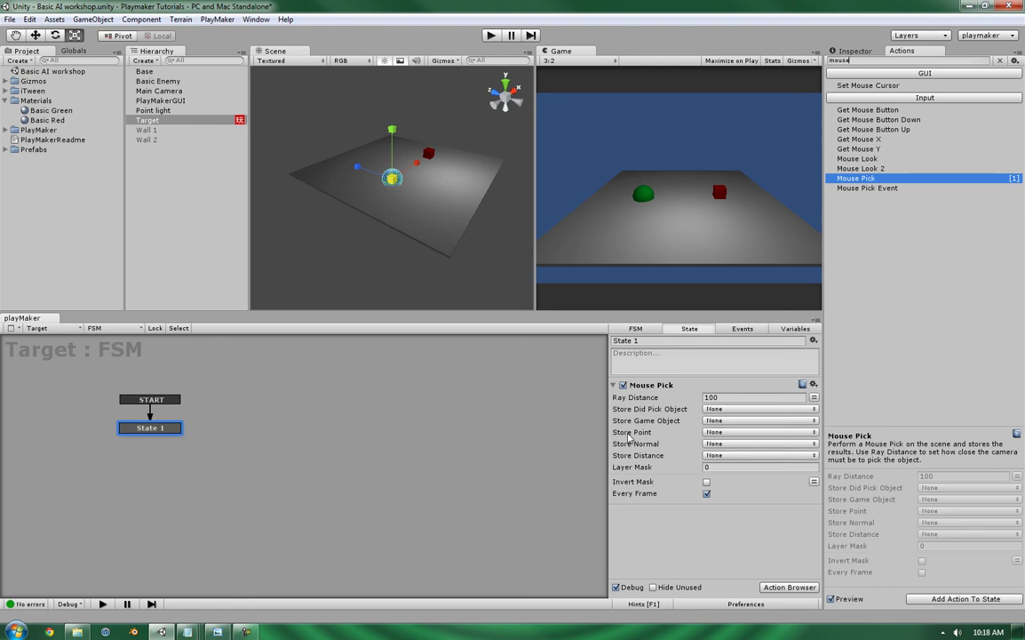
left_click(728, 433)
left_click(736, 458)
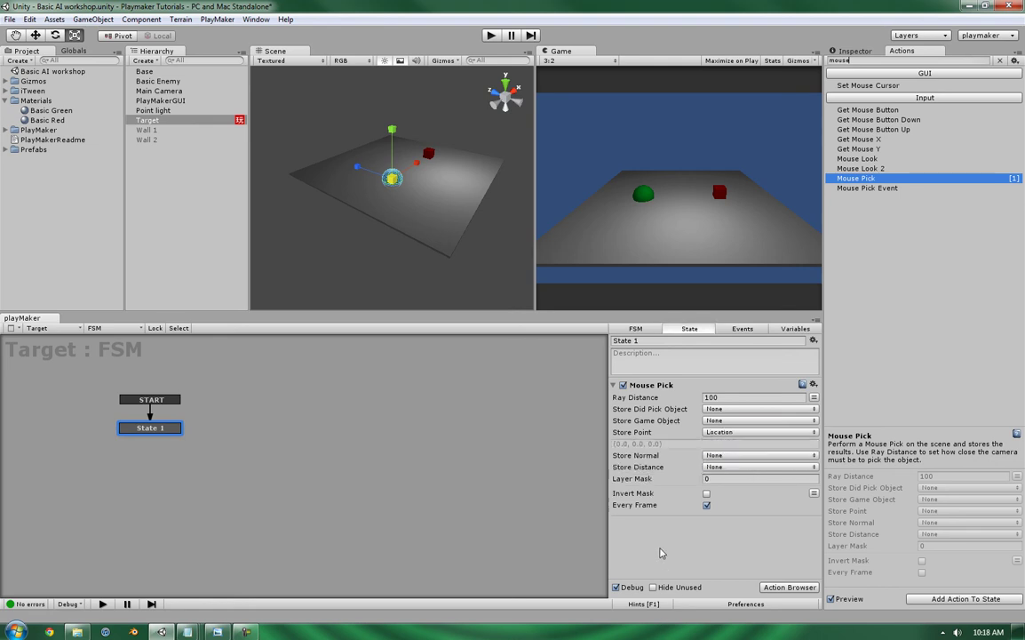
double_click(839, 60)
key("Delete")
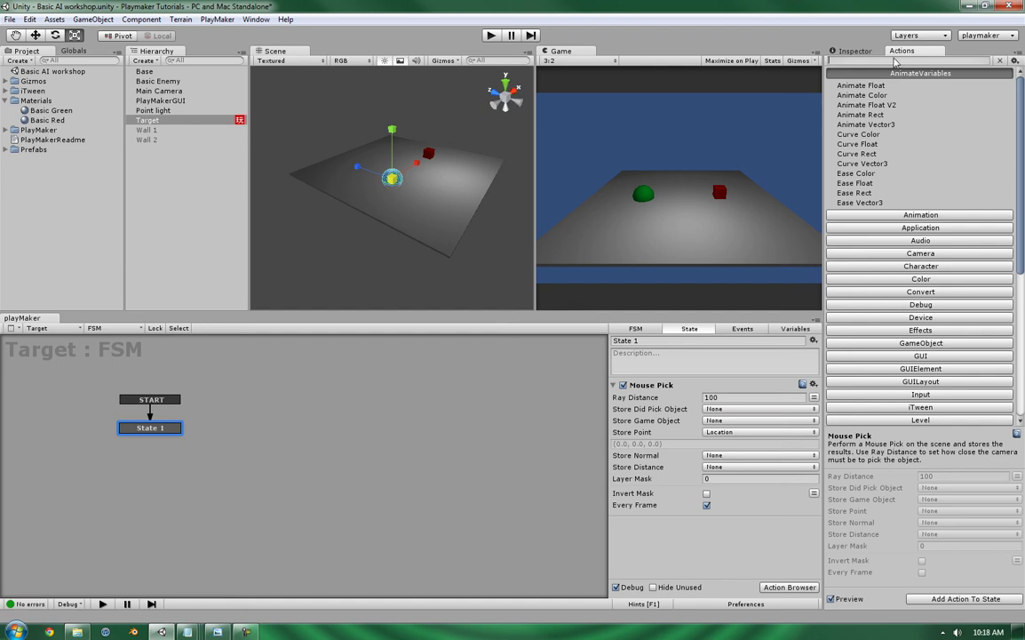
- Add Set Position to State 1 with Vector set to Location, applied every frame
type("set po")
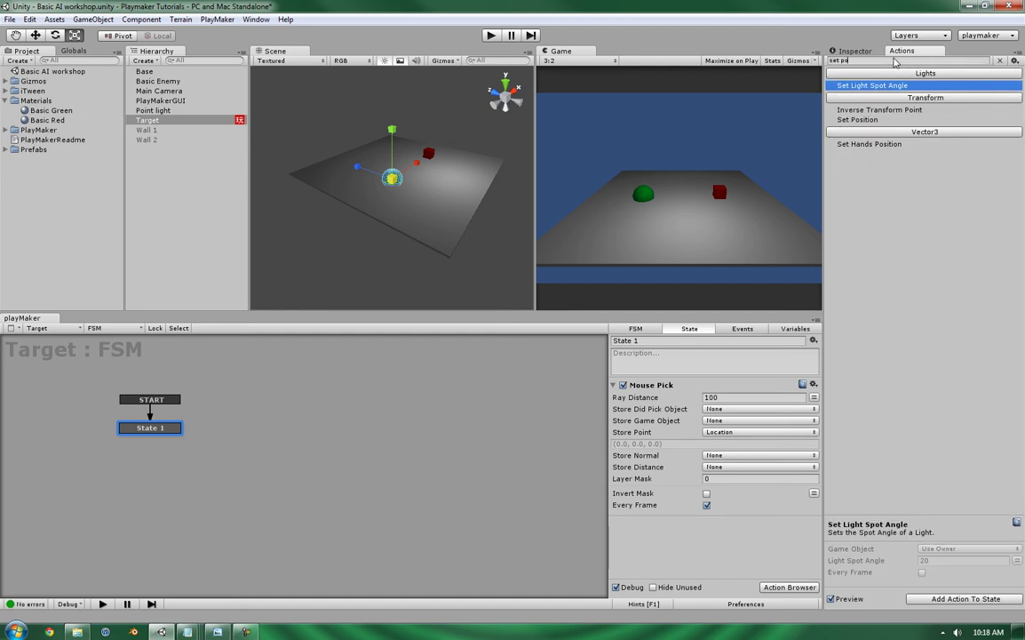
left_click(857, 120)
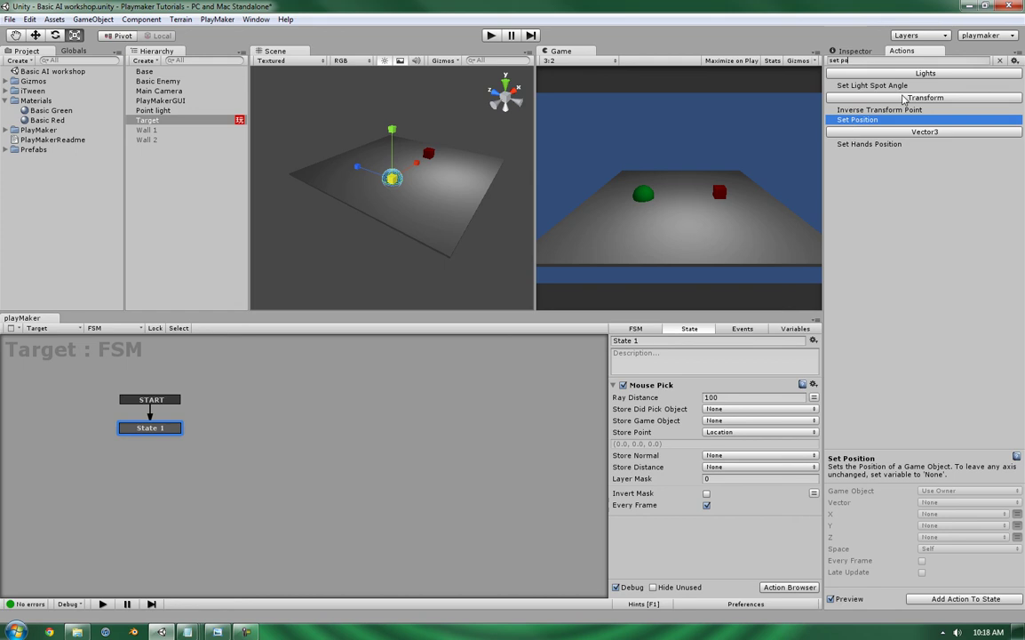
double_click(855, 126)
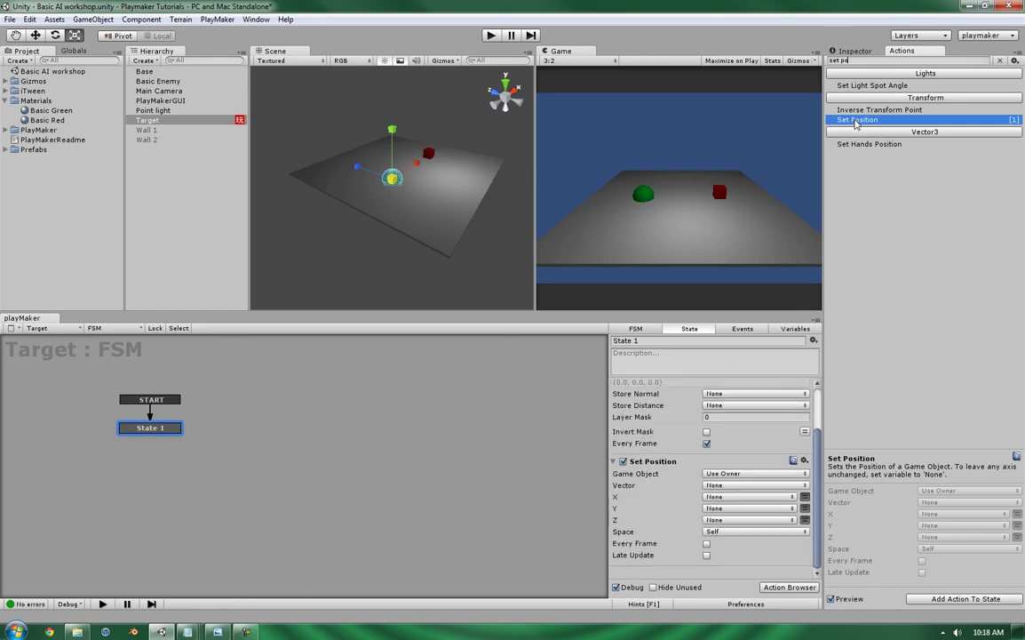
left_click(724, 485)
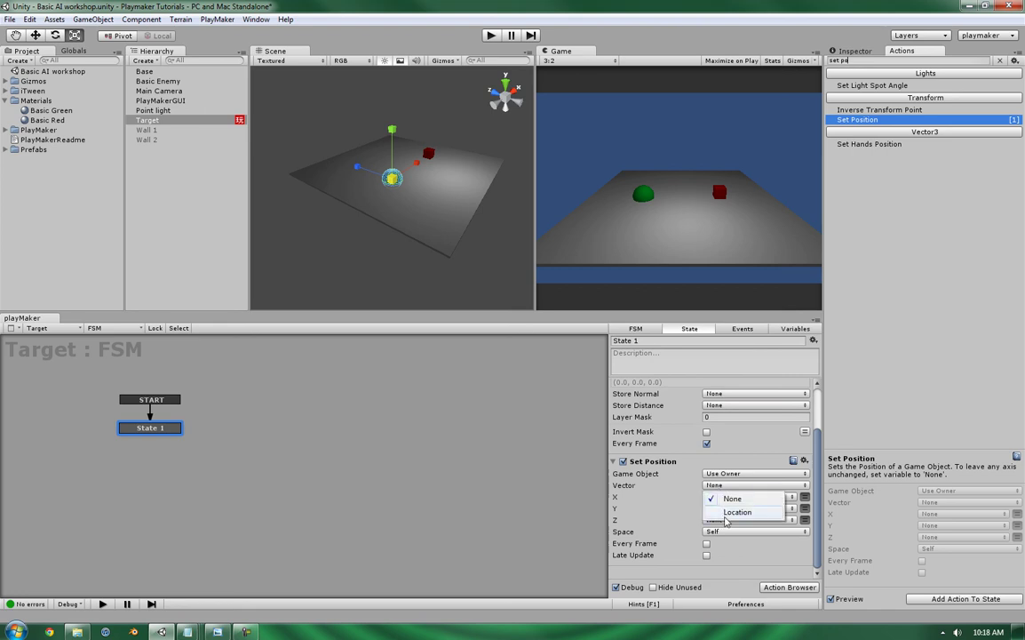
left_click(725, 512)
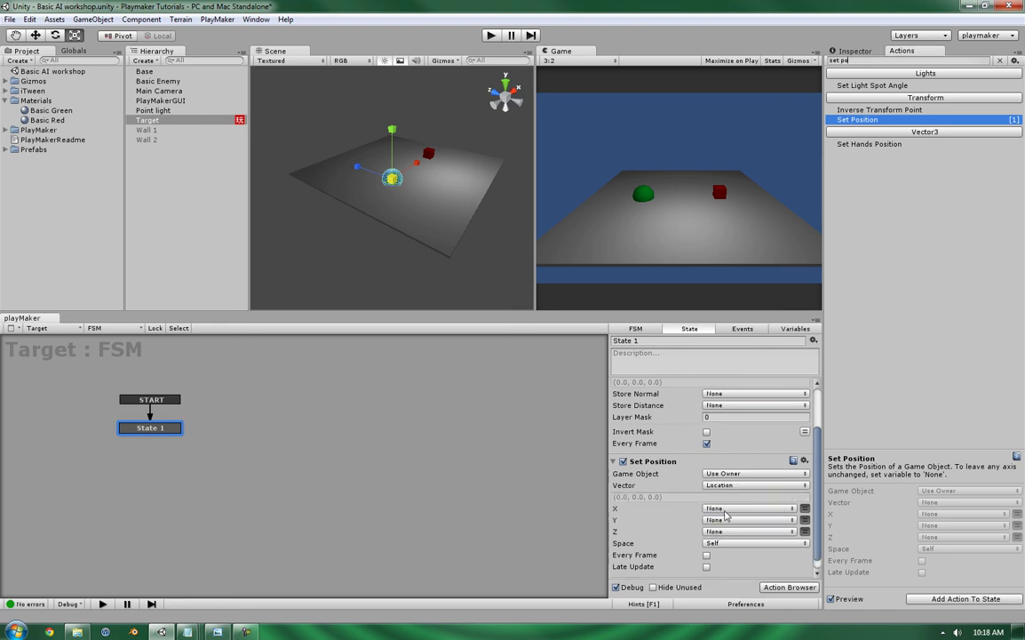
left_click(706, 554)
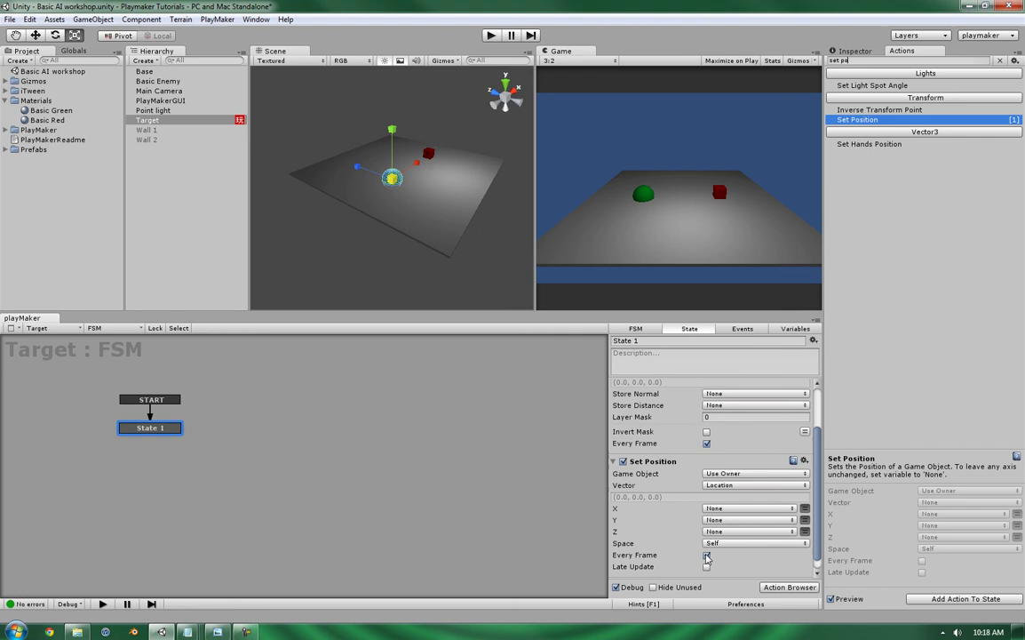
left_click(489, 36)
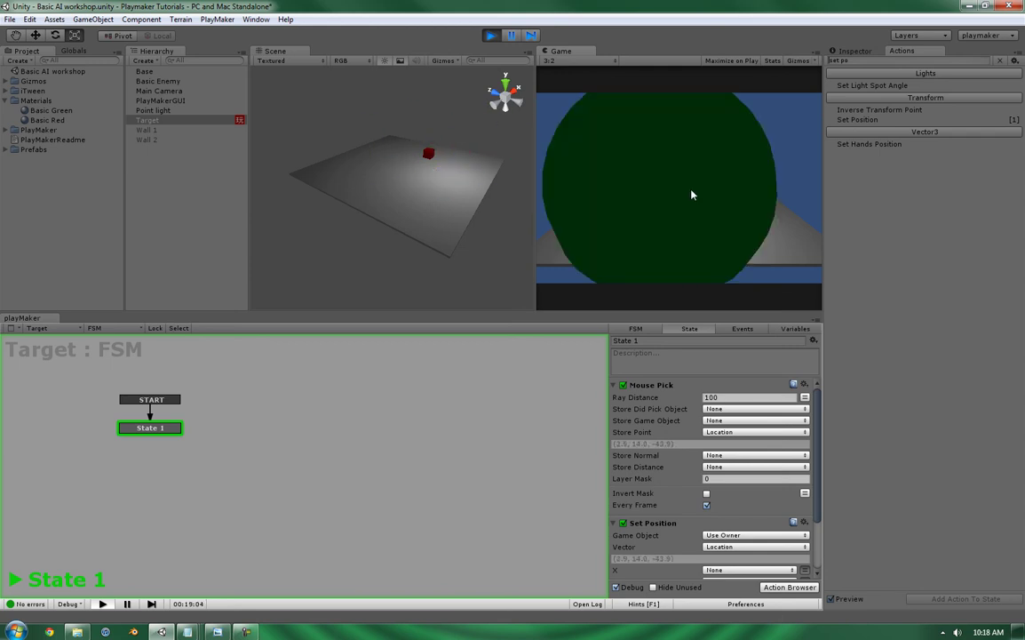
left_click(490, 35)
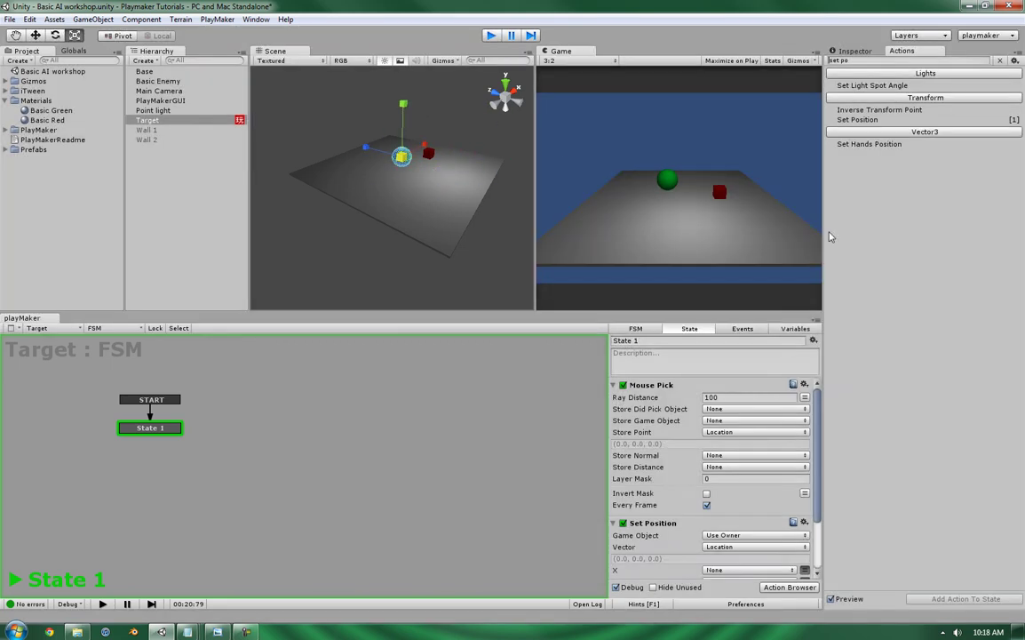
- Show Target in the Inspector, select State 1, and begin editing Mouse Pick's Layer Mask
left_click(852, 50)
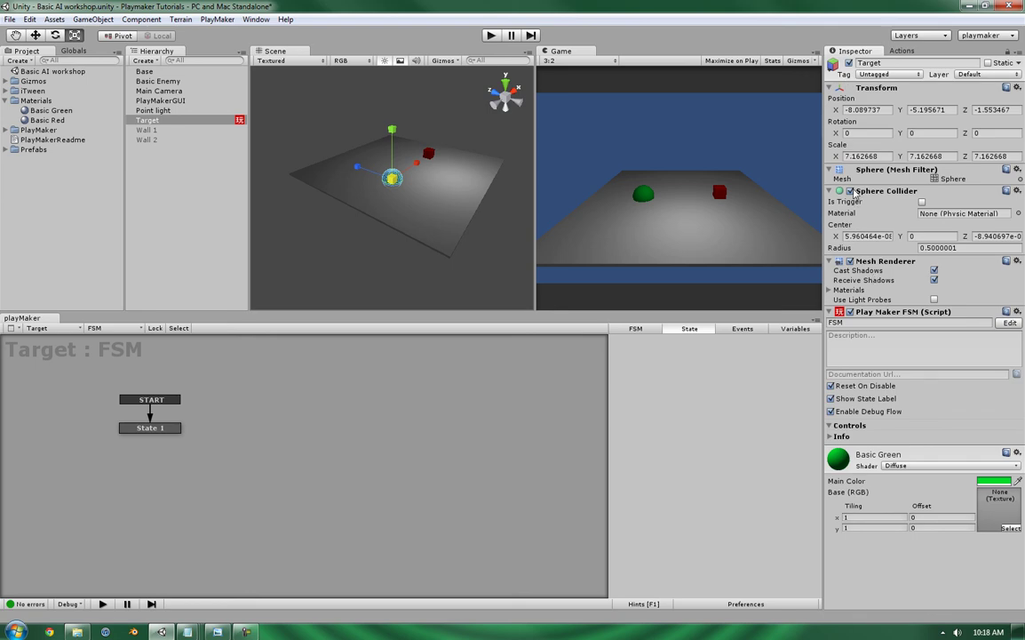
left_click(848, 193)
left_click(133, 430)
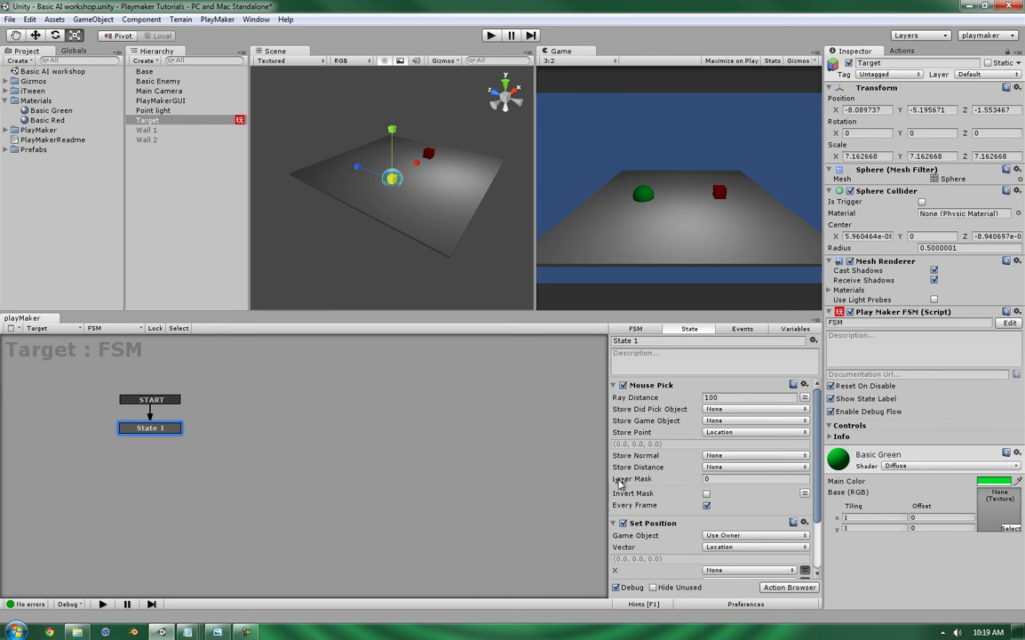
mouse_move(633, 478)
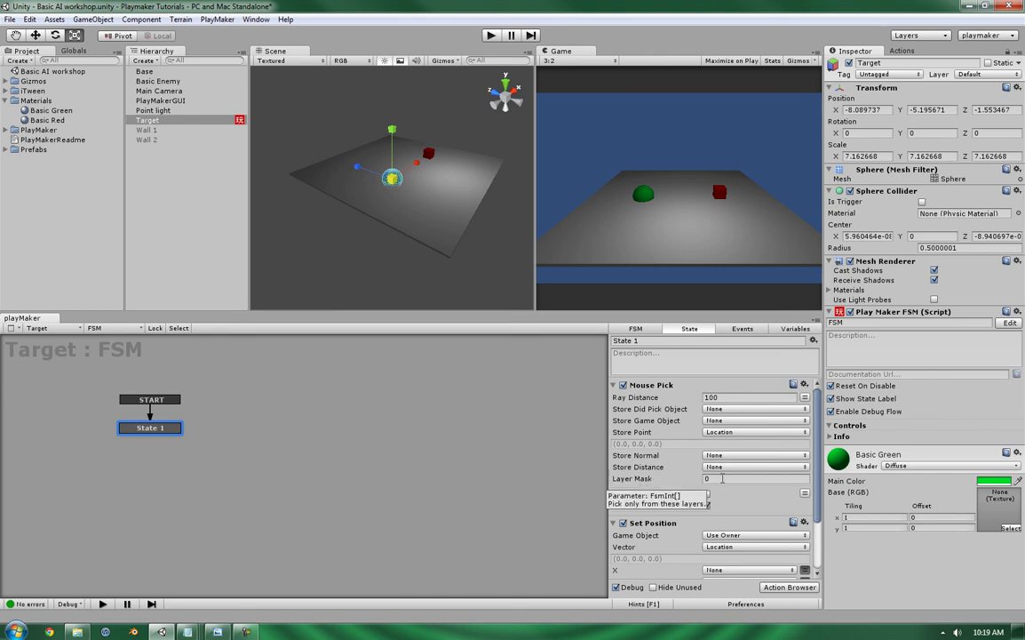
left_click(692, 479)
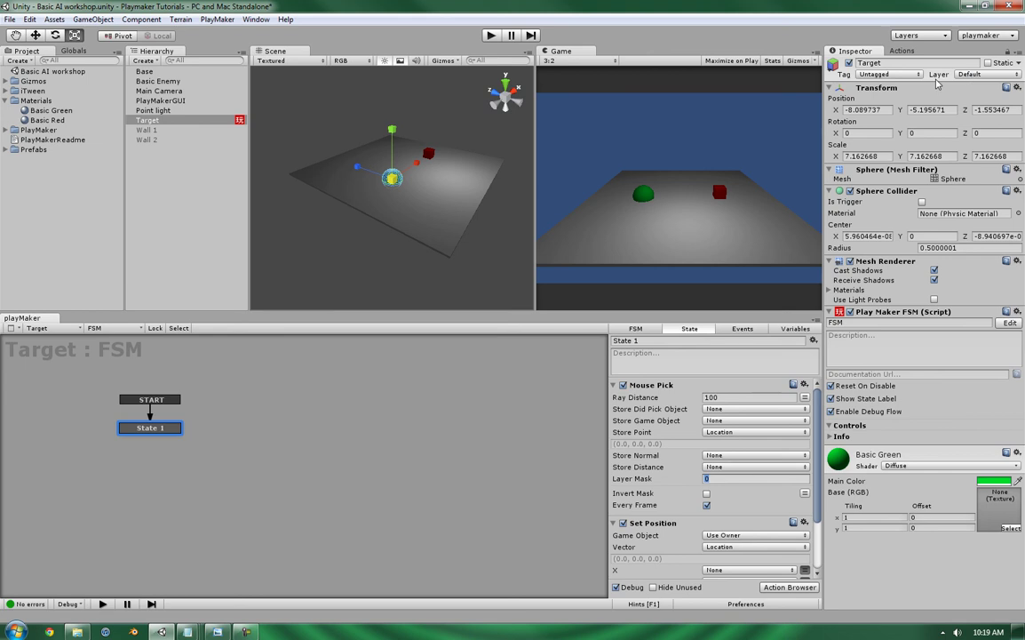
- Open Add Layer from the Layer list to review the Walls and Target user layers
left_click(971, 75)
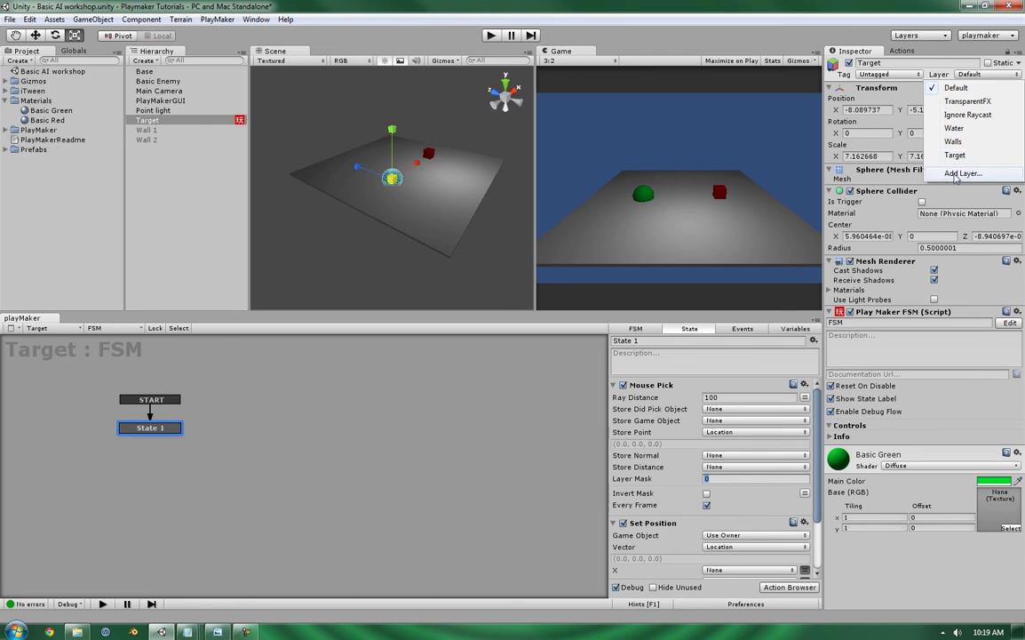
left_click(959, 174)
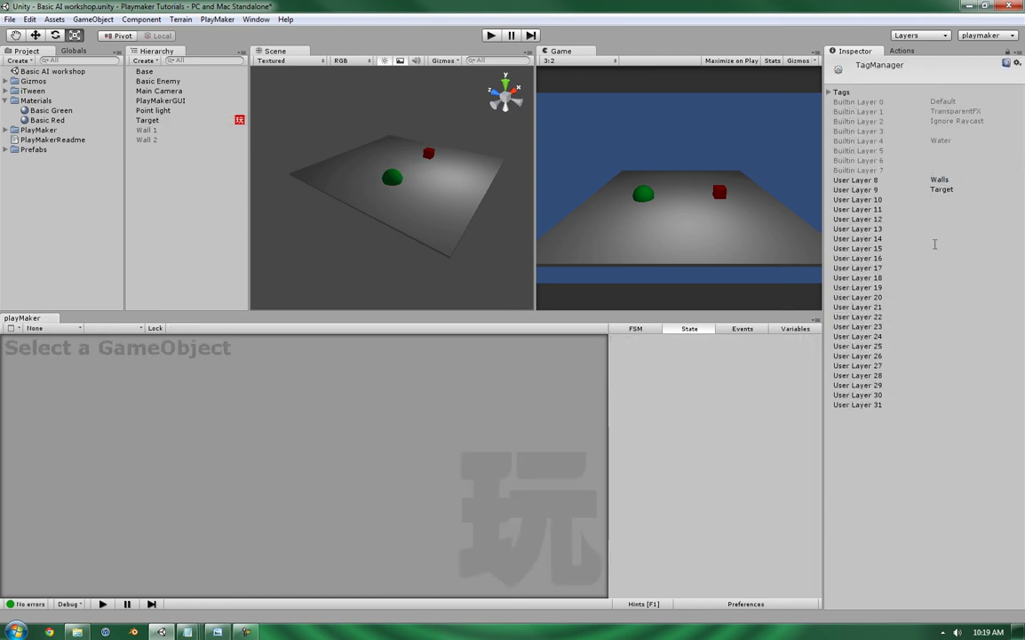
left_click(936, 199)
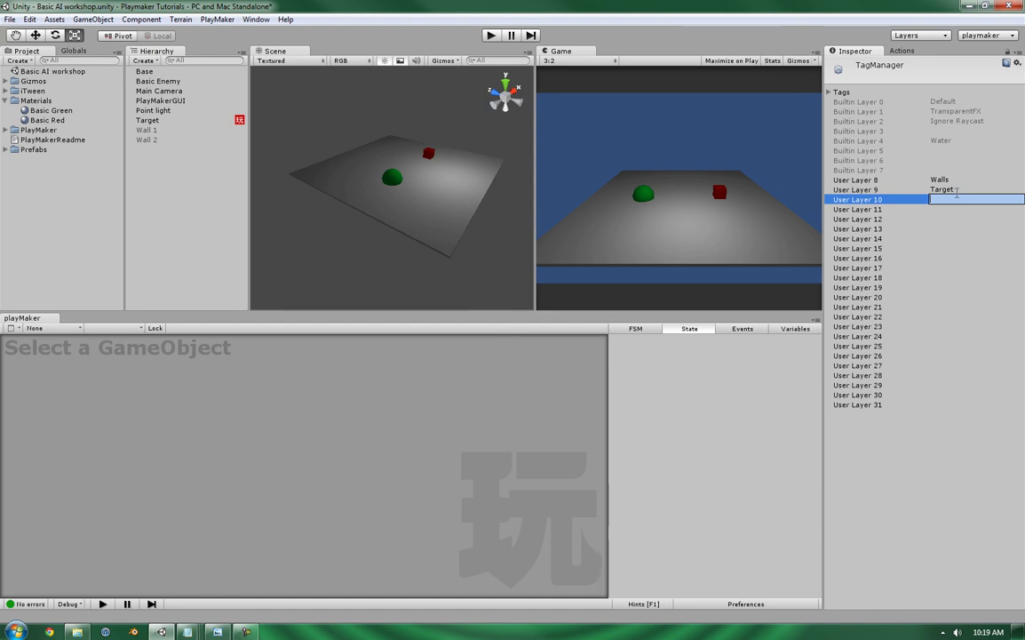
left_click(944, 218)
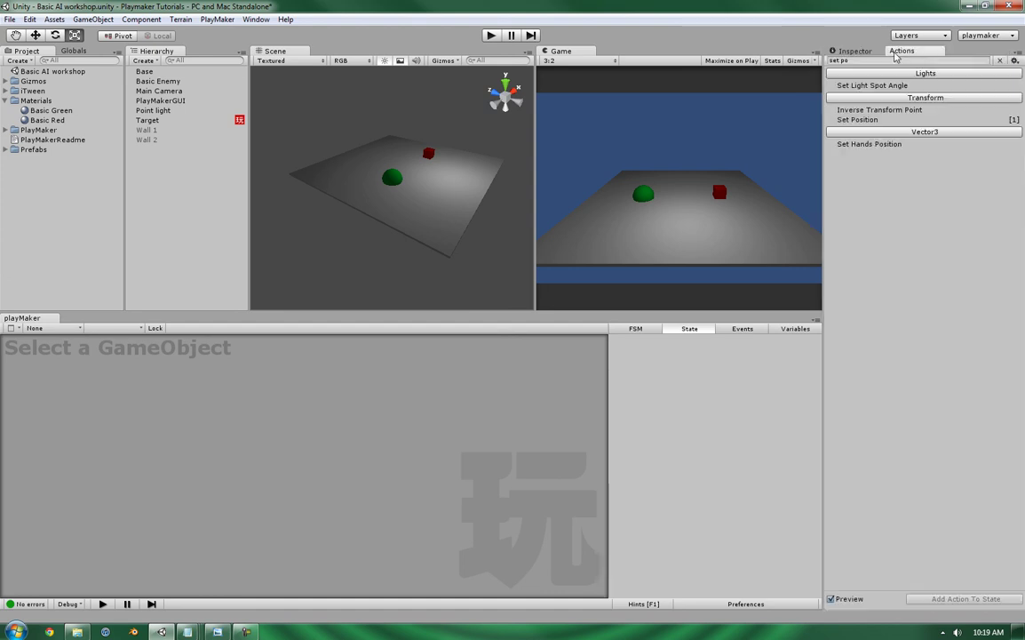
- Reselect the Target sphere and set its Layer to Target
left_click(140, 119)
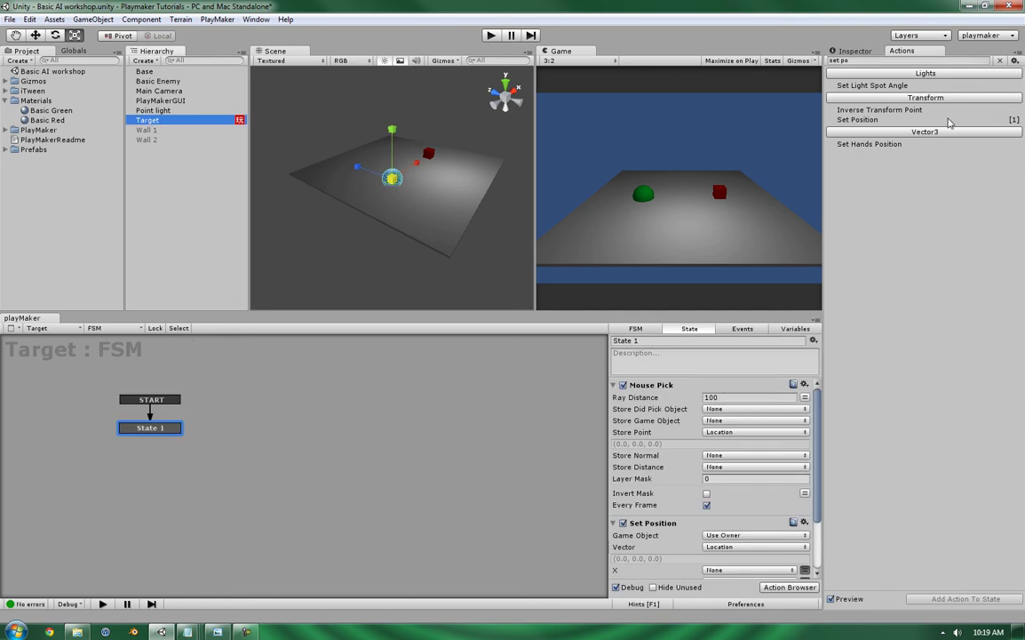
left_click(855, 50)
left_click(968, 74)
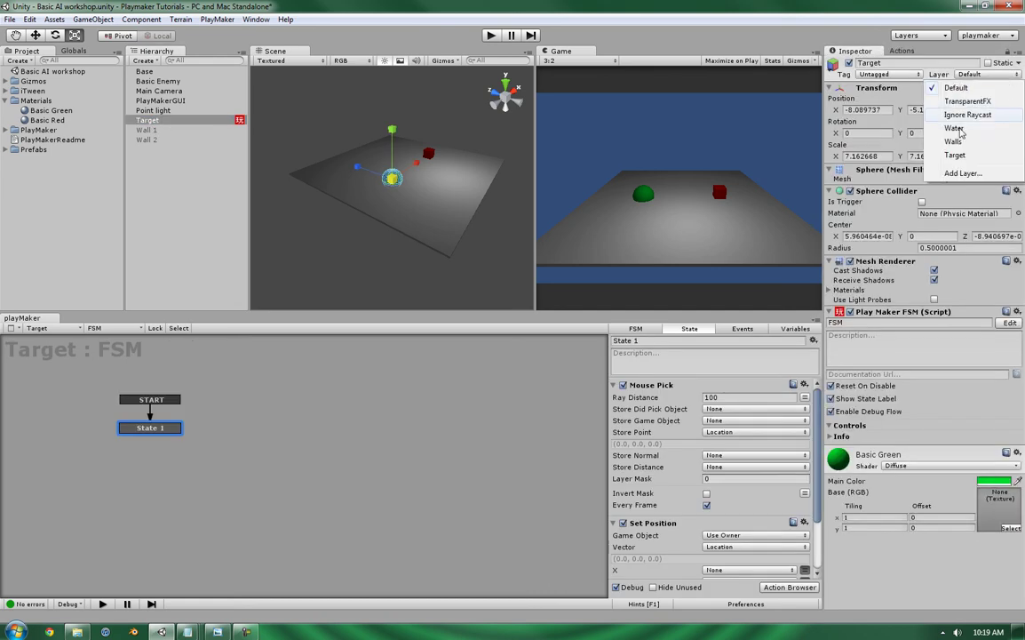
left_click(955, 155)
type("1")
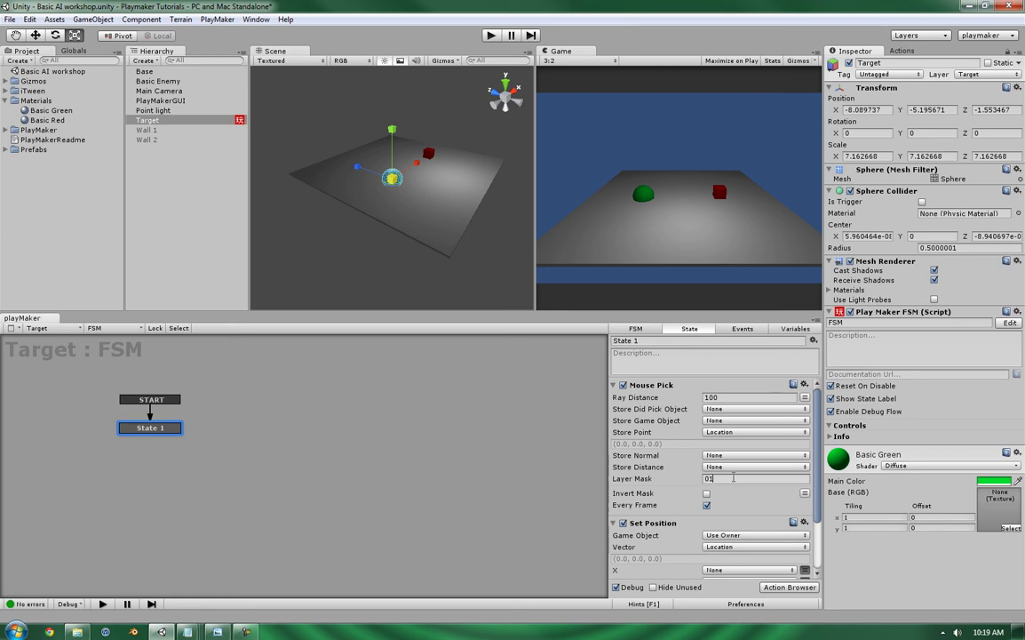
- Set Mouse Pick's Layer Mask size to one entry
key("Return")
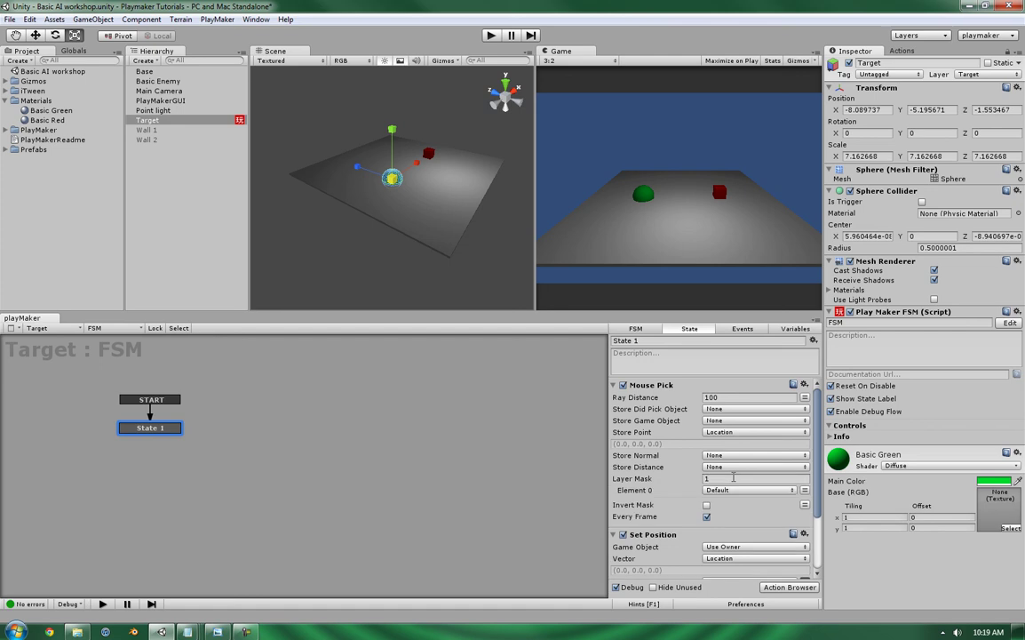
type("2")
key("Return")
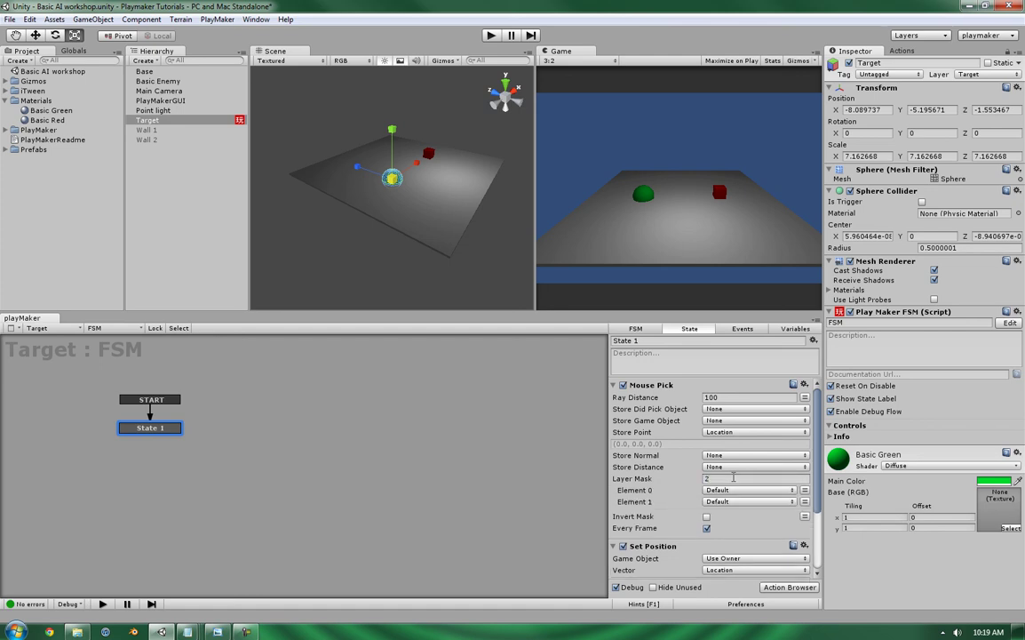
type("1")
key("Return")
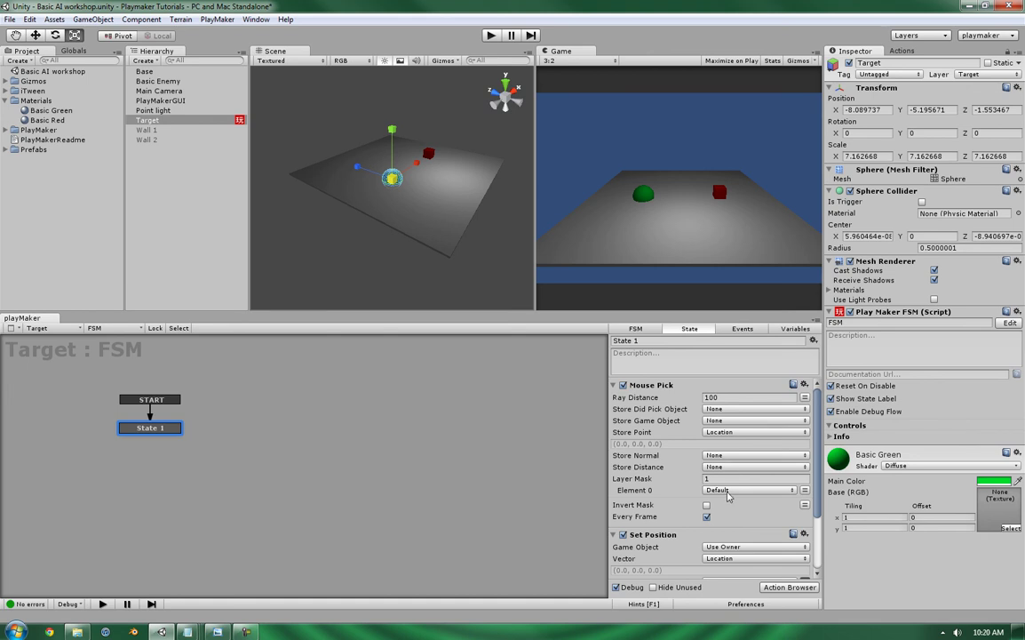
- Set Mouse Pick's layer mask Element 0 to the Target layer
left_click(727, 495)
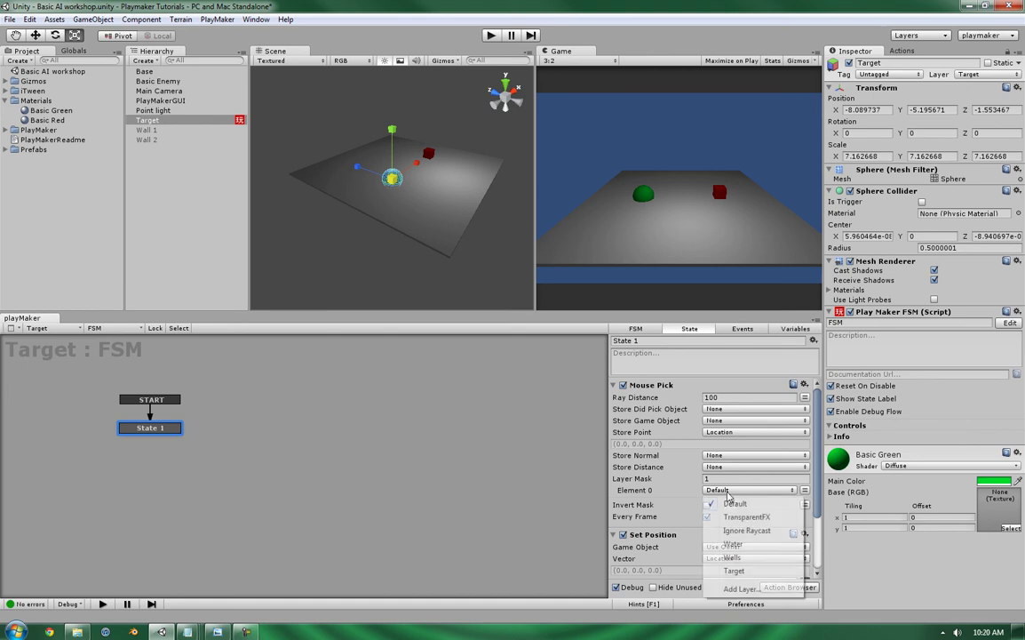
left_click(742, 570)
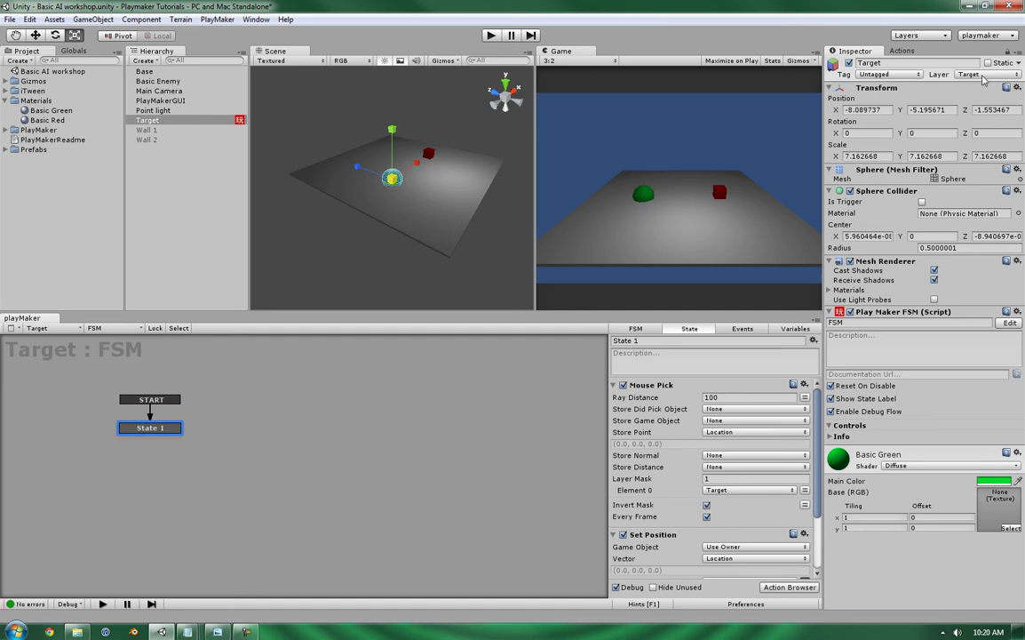
- Enter play mode to check that the sphere follows the mouse across the floor
left_click(489, 36)
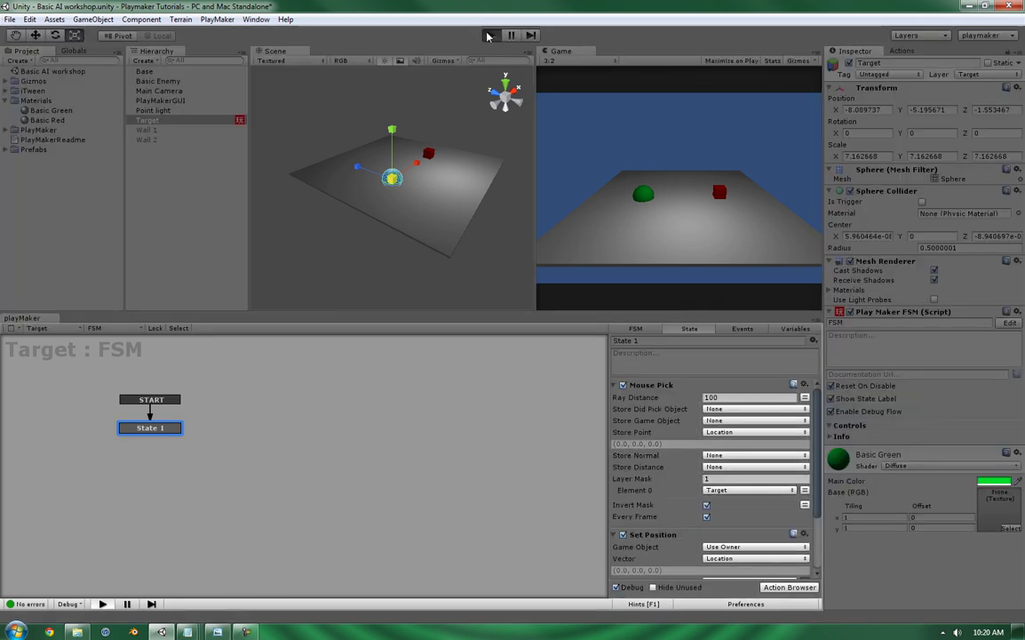